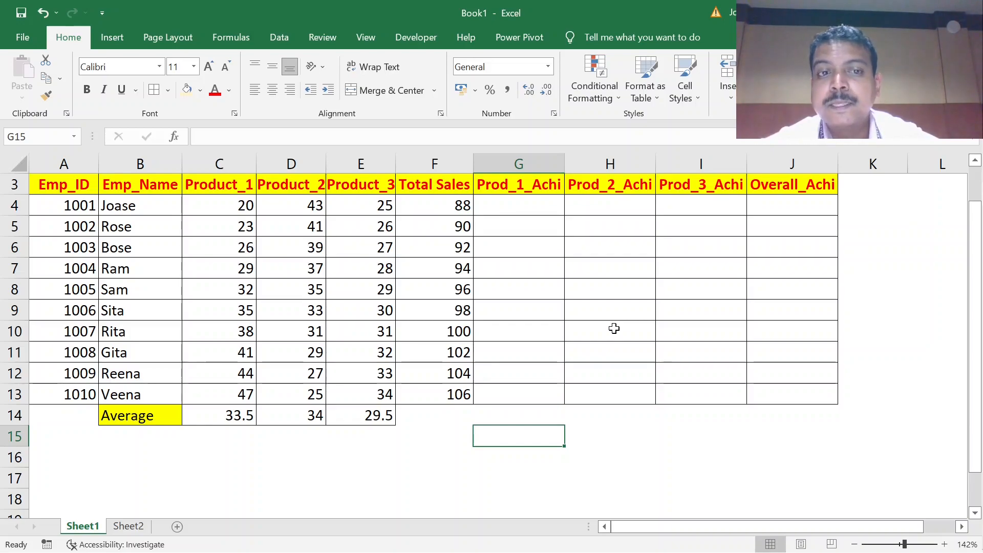
Examine the Product_1, Product_2, Product_3, Total Sales and Prod_1_Achi columns of the employee sales table.
left_click(218, 203)
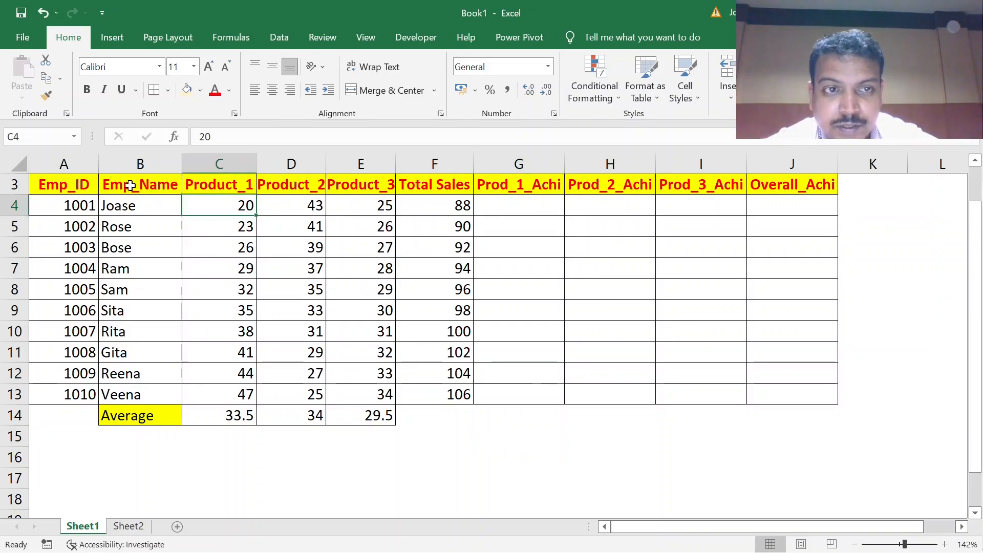
left_click(228, 187)
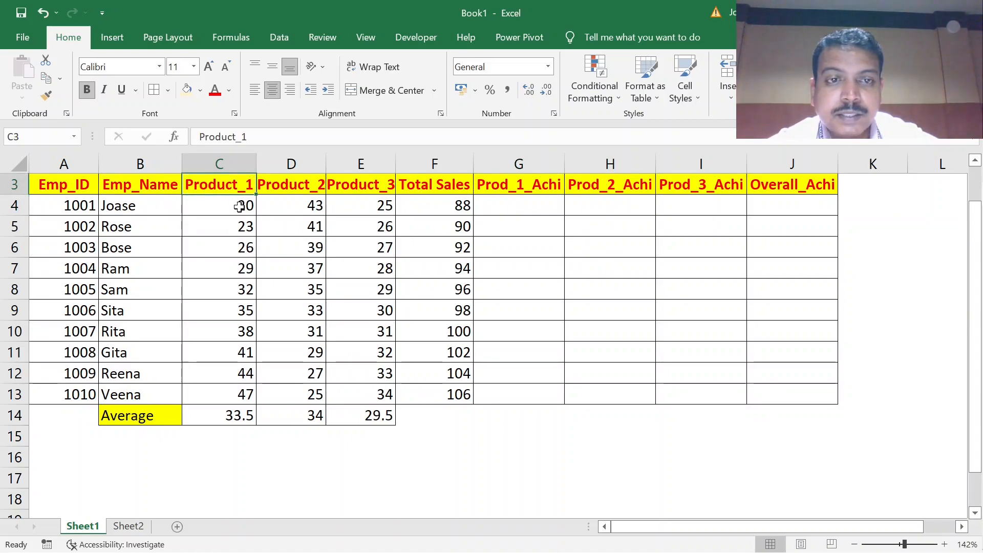
left_click(242, 202)
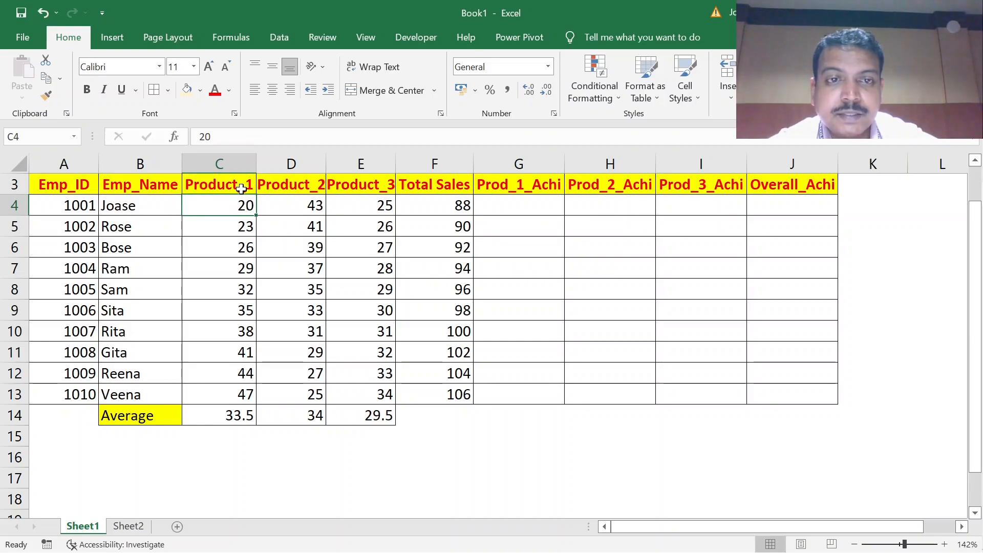
left_click(243, 187)
left_click(300, 187)
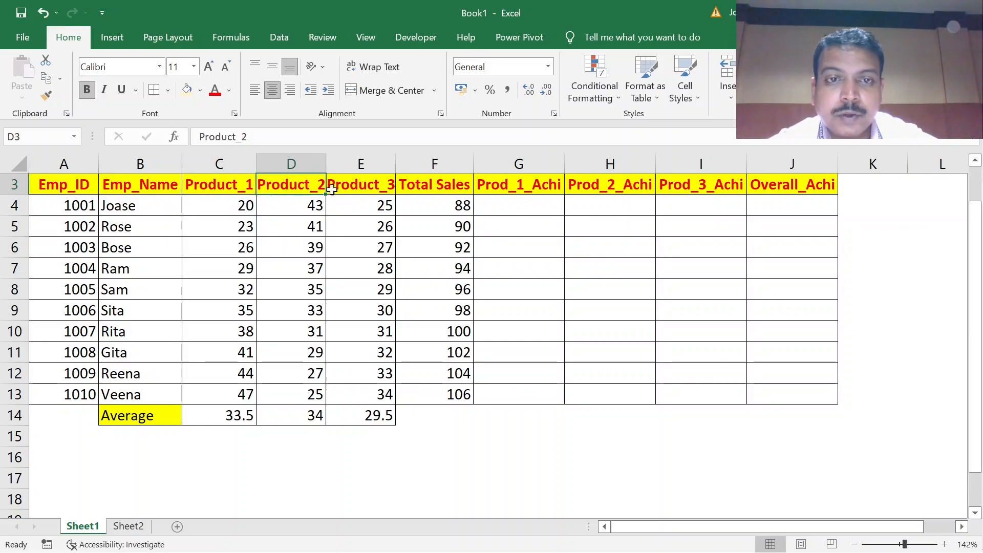
left_click(359, 188)
left_click(405, 188)
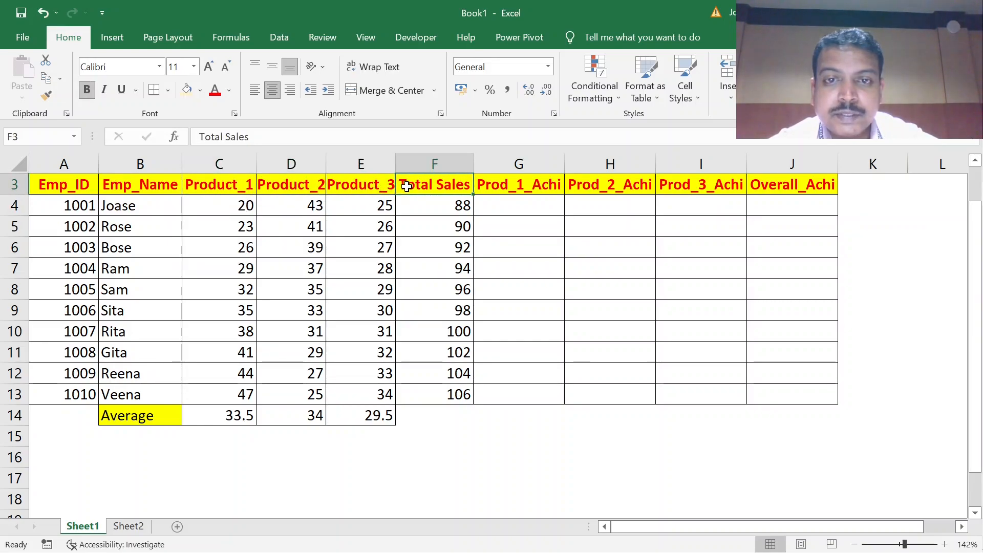
left_click(512, 191)
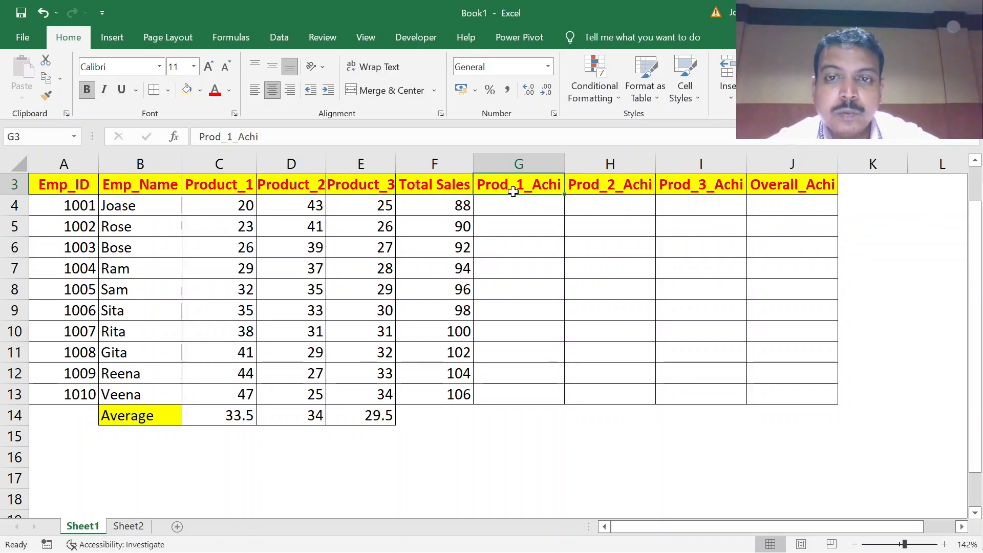
left_click(537, 207)
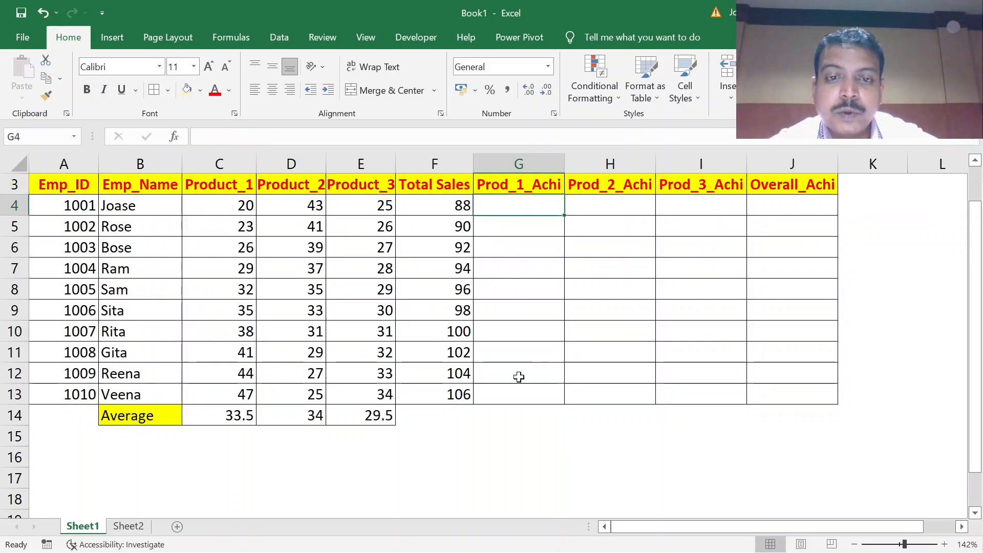
Enter the label Target in cell F16 and the value 30 beside it in G16.
left_click(424, 455)
type("Target")
key("Tab")
type("30")
key("ctrl+Return")
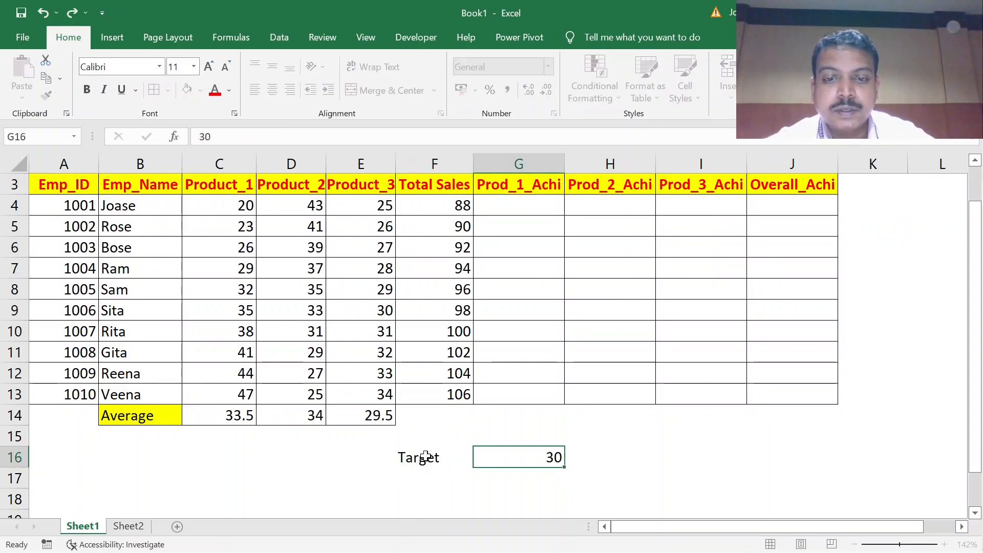
key("Return")
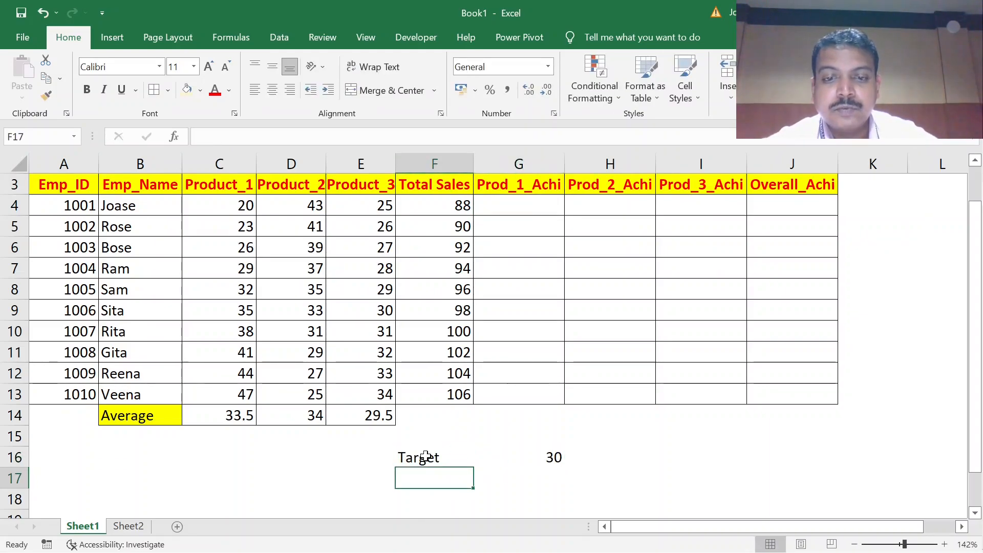
Compare the Product_1 sales figures in column C with the target in G16 and the matching Prod_1_Achi cells.
left_click(528, 204)
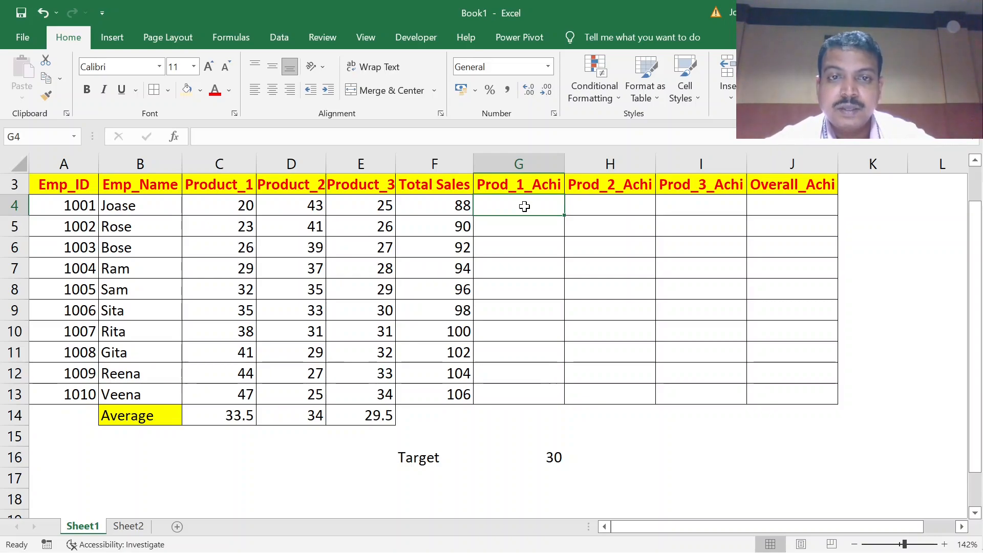
left_click(550, 457)
left_click(220, 212)
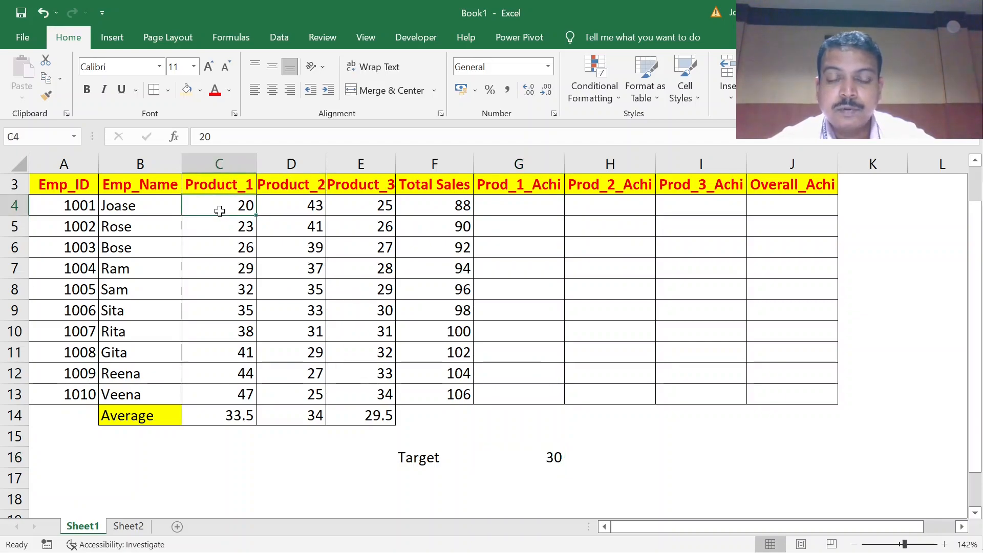
left_click(553, 455)
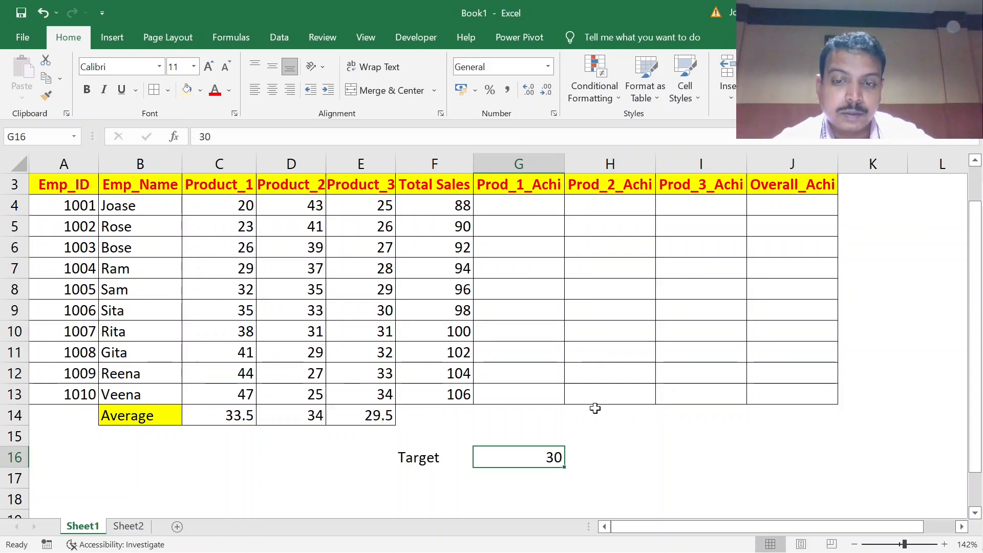
left_click(224, 200)
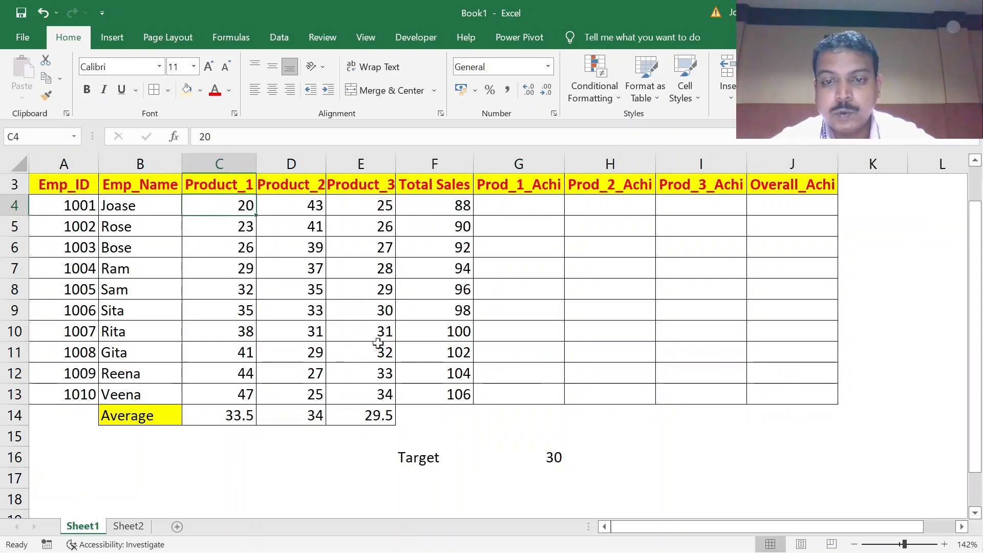
left_click(548, 461)
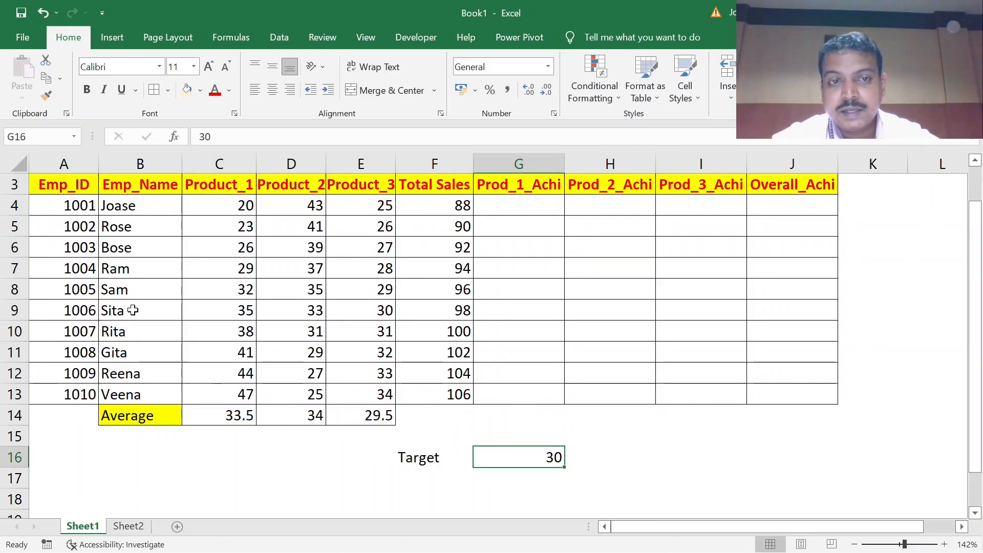
left_click(218, 206)
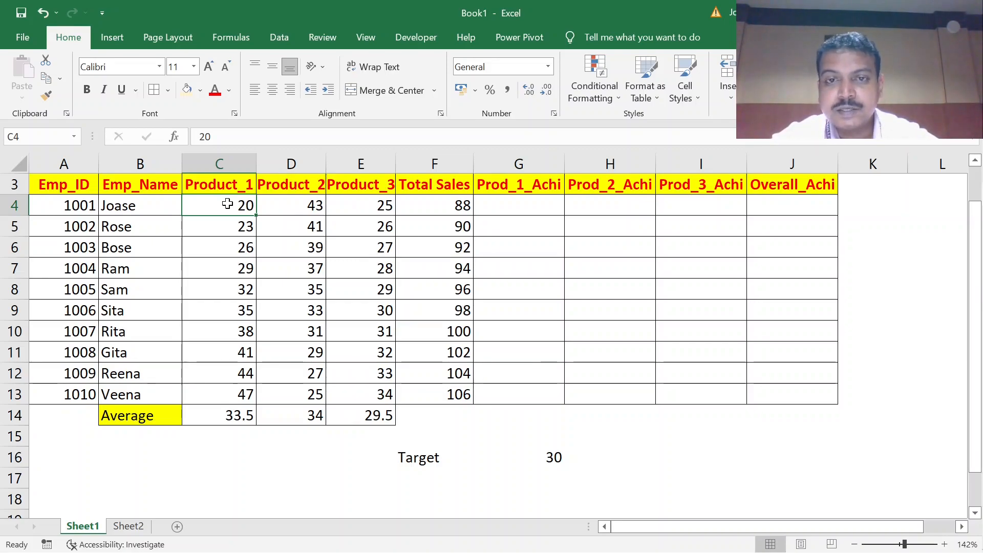
left_click(496, 202)
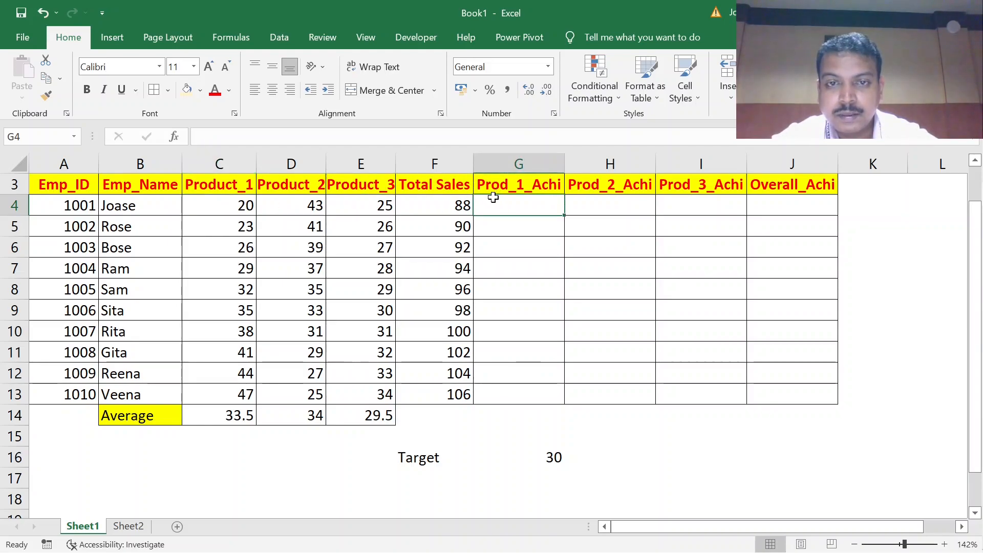
left_click(212, 348)
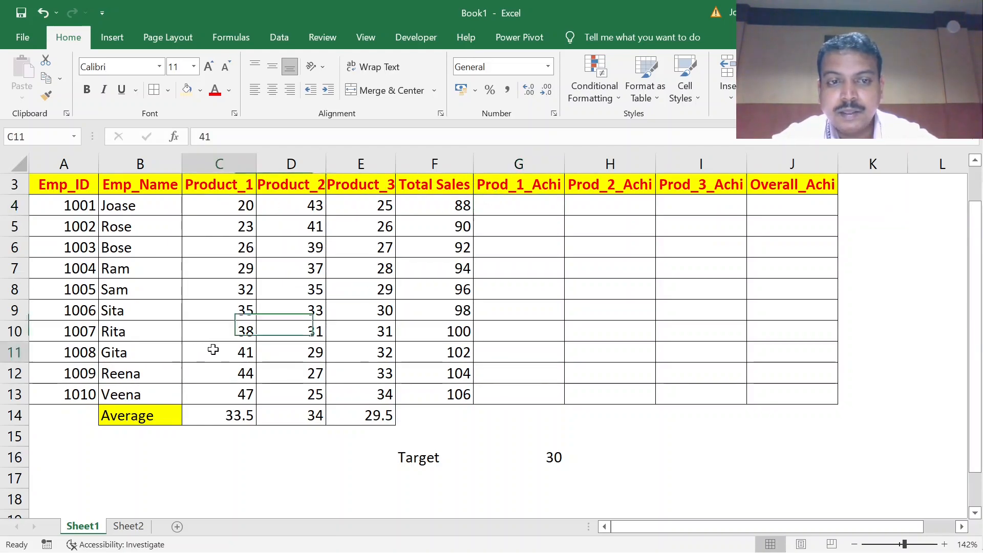
left_click(521, 351)
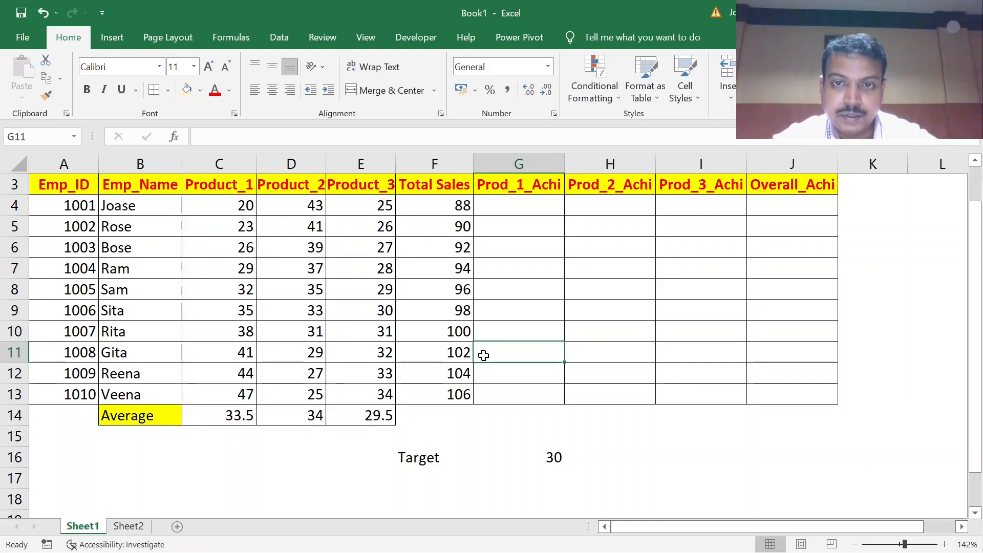
left_click(237, 213)
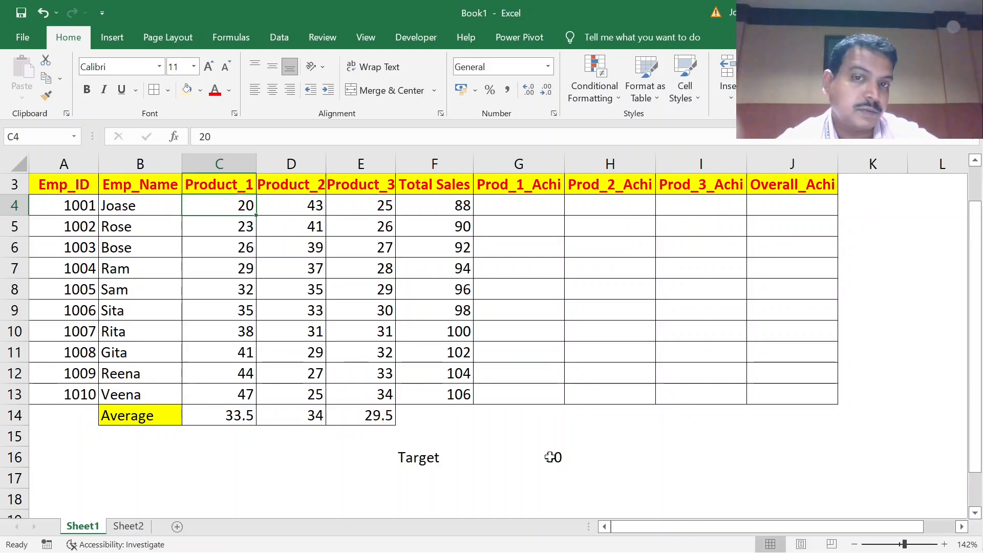
Begin an IF formula in G4 under Prod_1_Achi, with C4 as the first reference of its logical test.
left_click(531, 204)
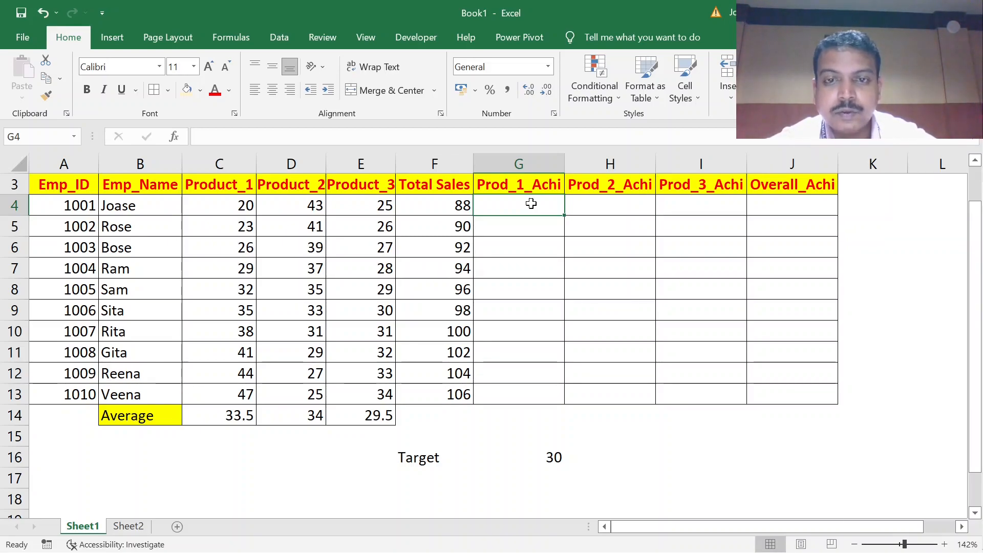
type("=")
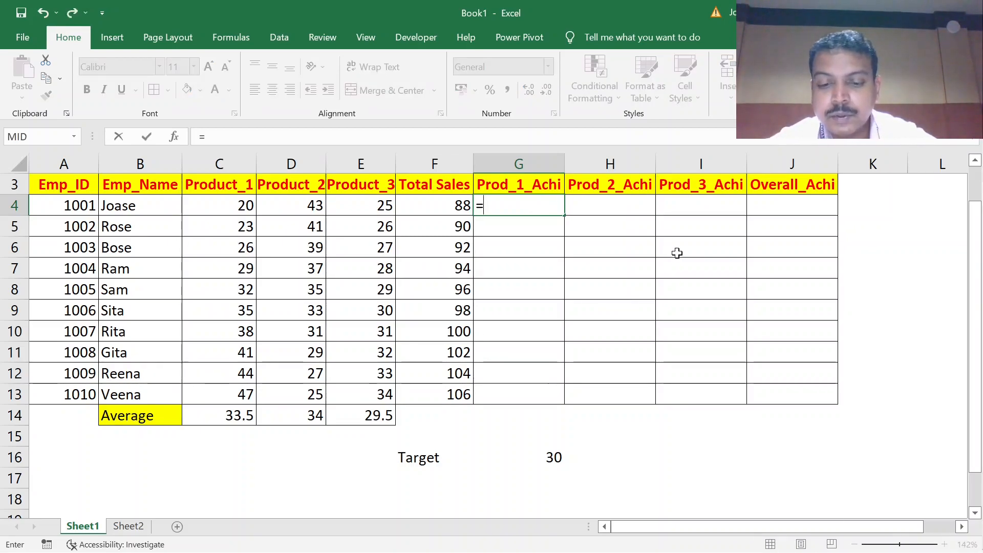
type("if")
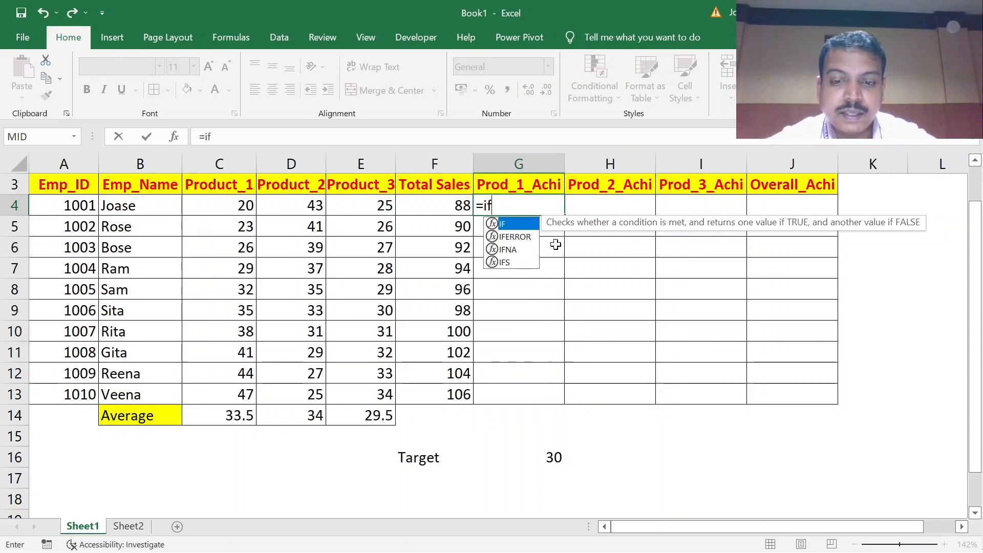
type("(")
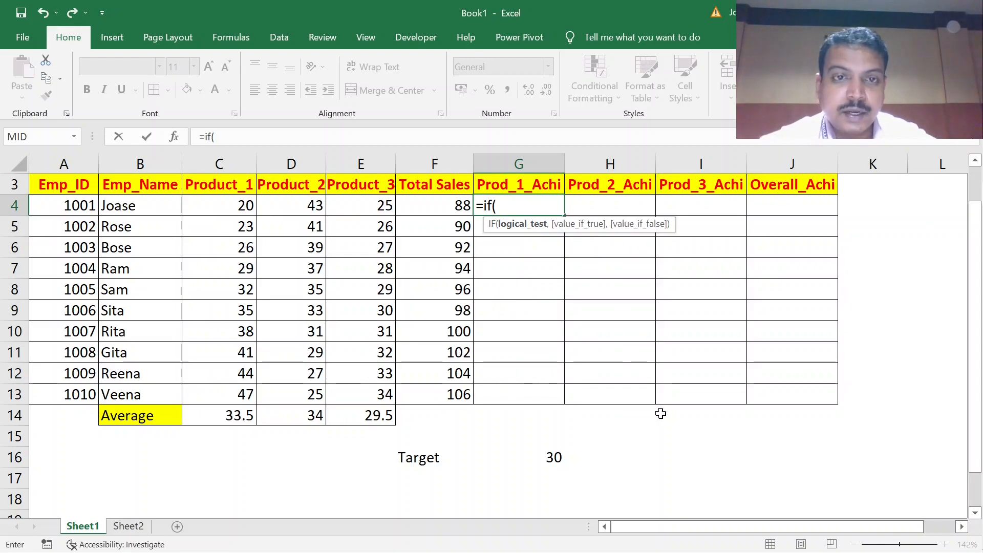
left_click(201, 205)
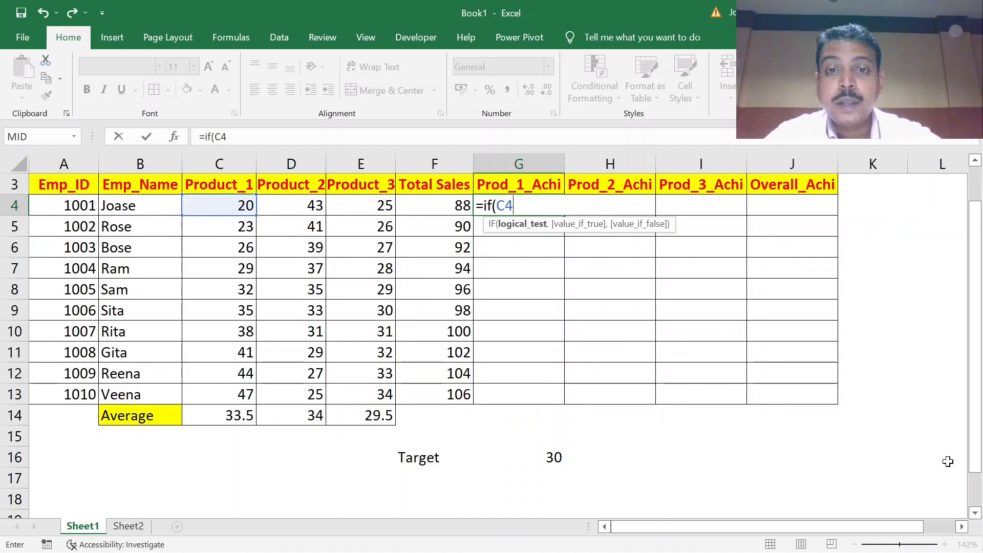
type(">3")
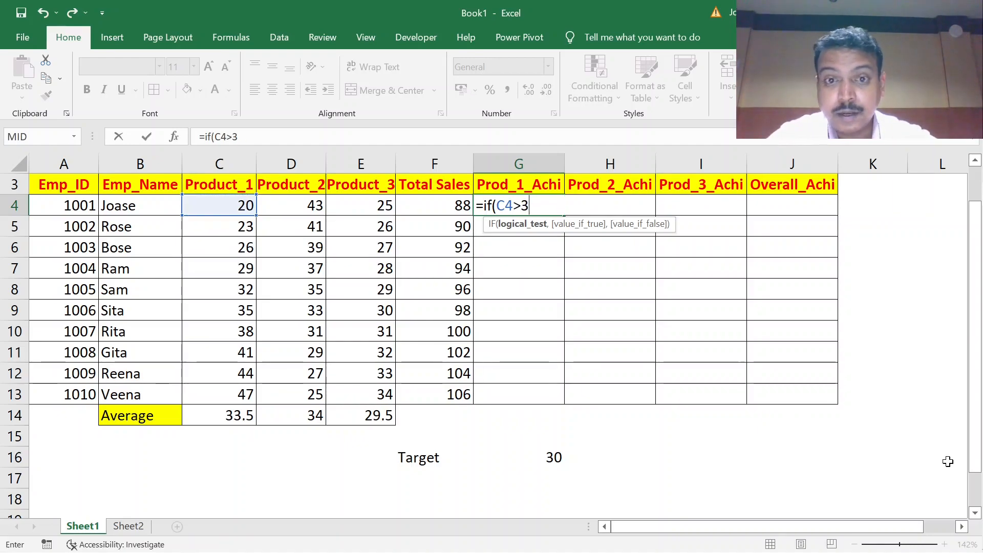
key("BackSpace")
type("=30")
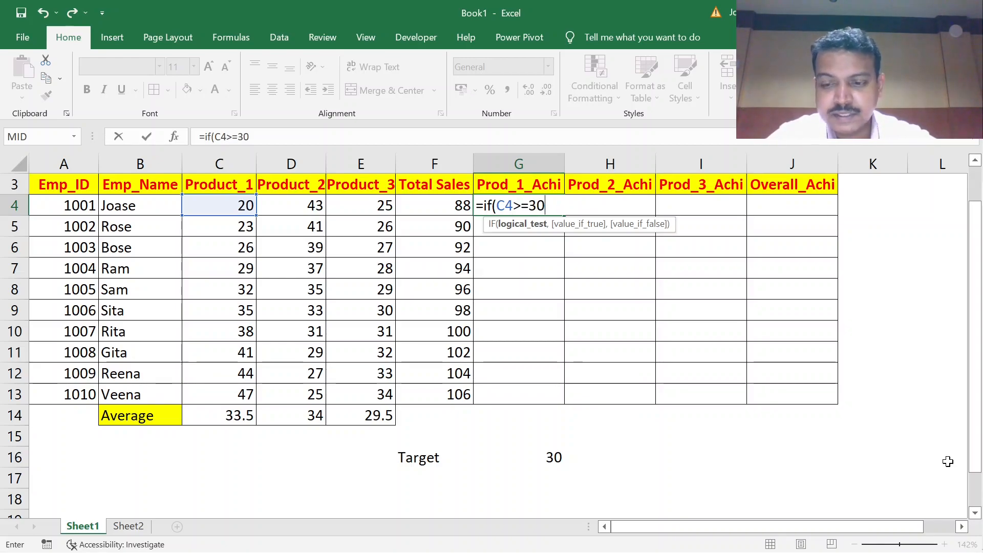
key("BackSpace")
key("BackSpace")
key("BackSpace")
key("BackSpace")
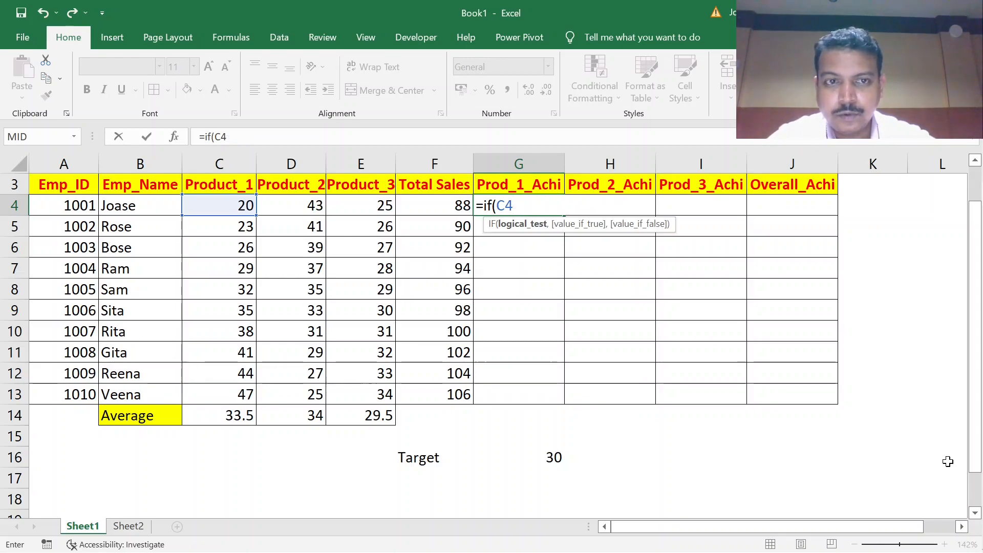
type("<30")
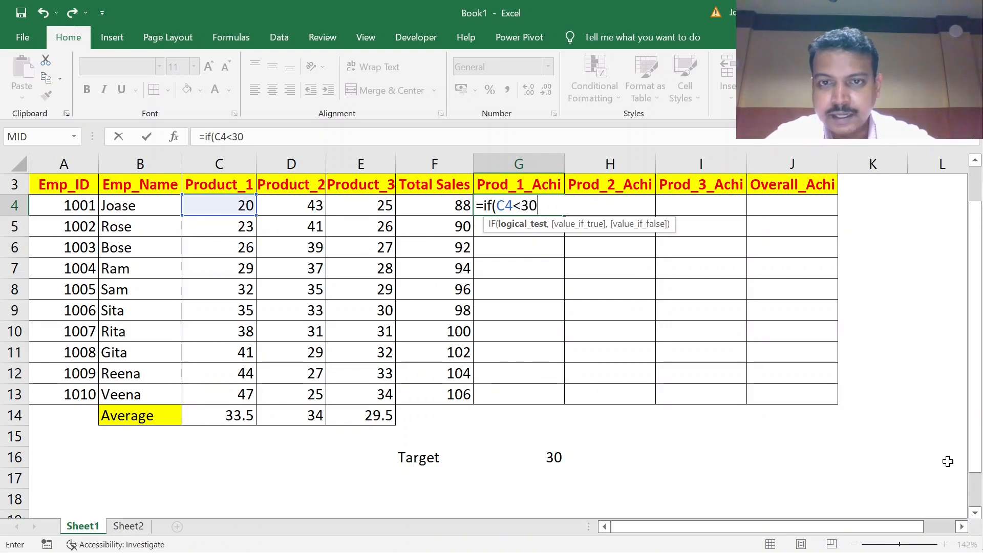
key("BackSpace")
key("BackSpace")
key("BackSpace")
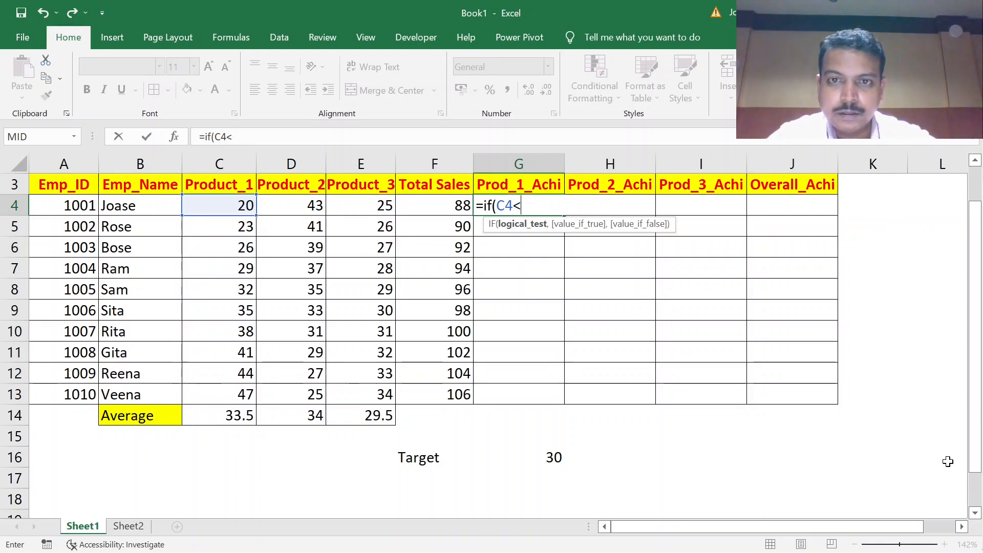
Write out the rest of the G4 formula so it reads =if(C4>=30, "A", "N").
type(">-")
type("=3")
type("0,")
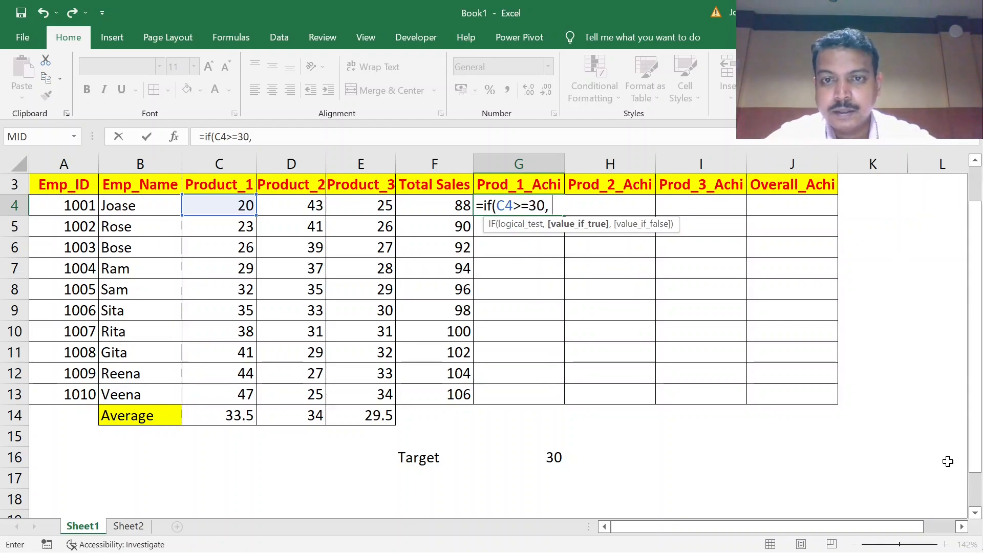
type("\"")
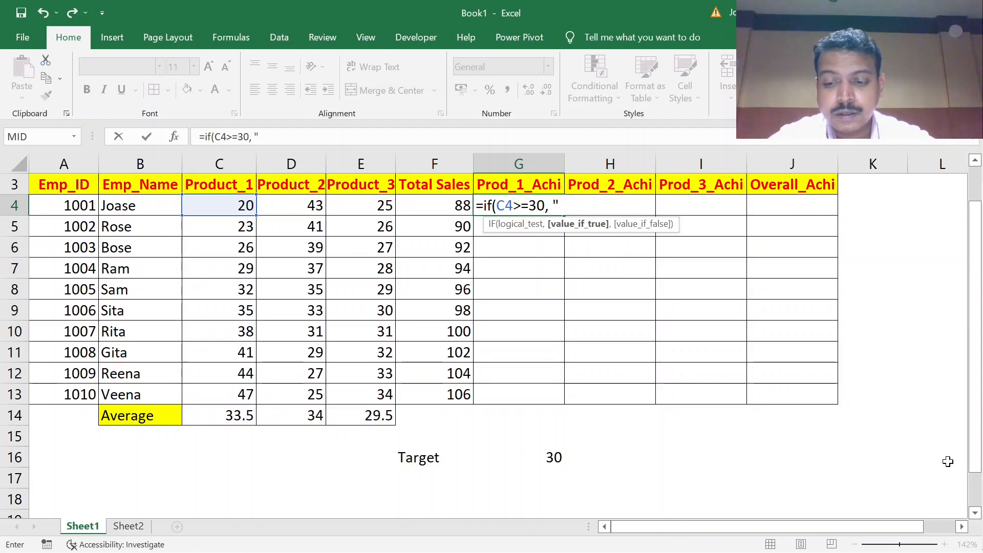
type("A\",")
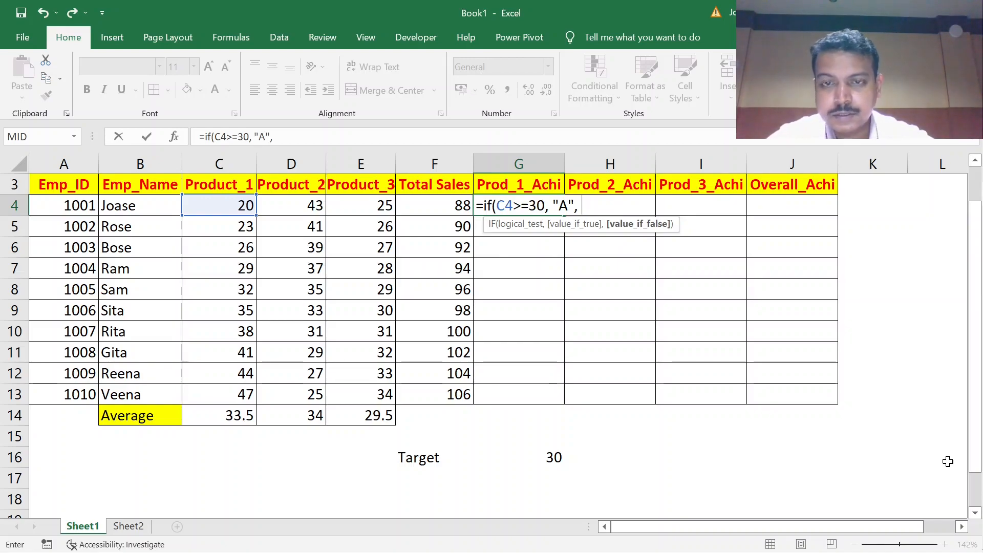
type(" \"N\"")
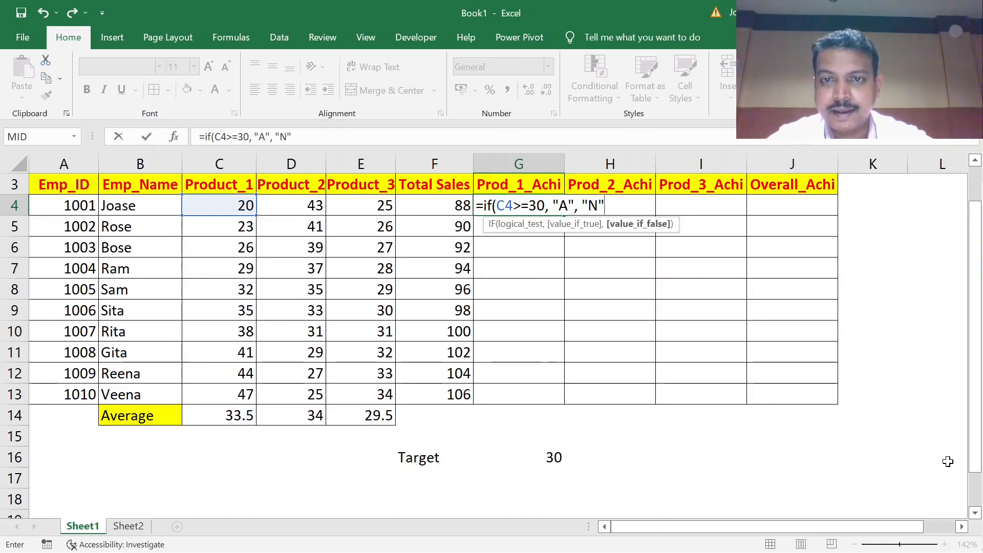
type(")")
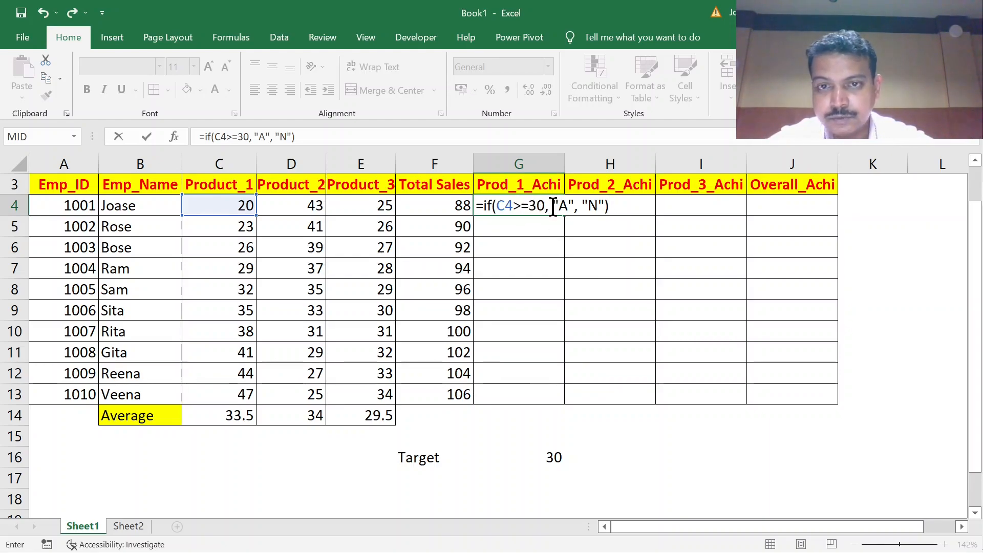
Review the logical test and both result arguments of the G4 formula and commit it.
double_click(540, 205)
left_click(497, 206, "shift")
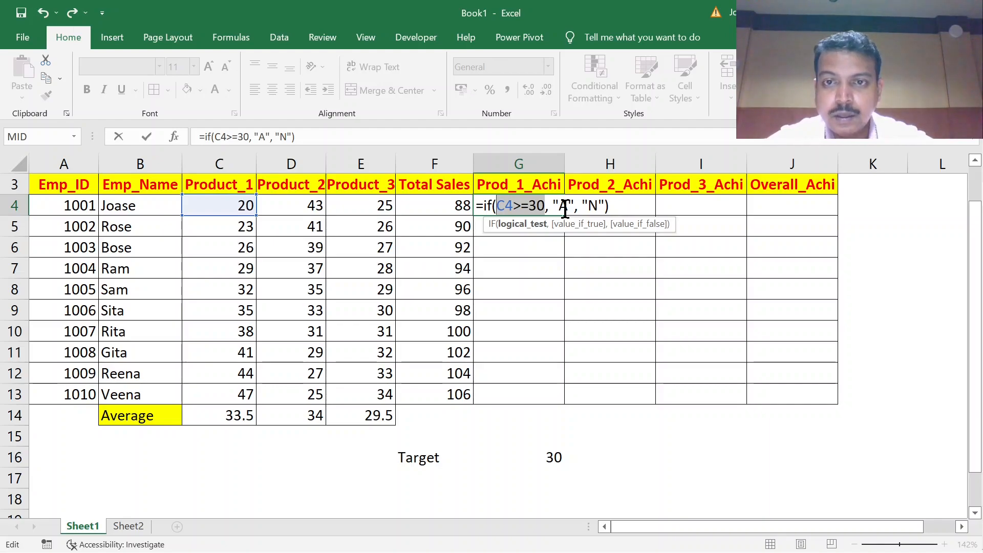
left_click(577, 206)
left_click(584, 208)
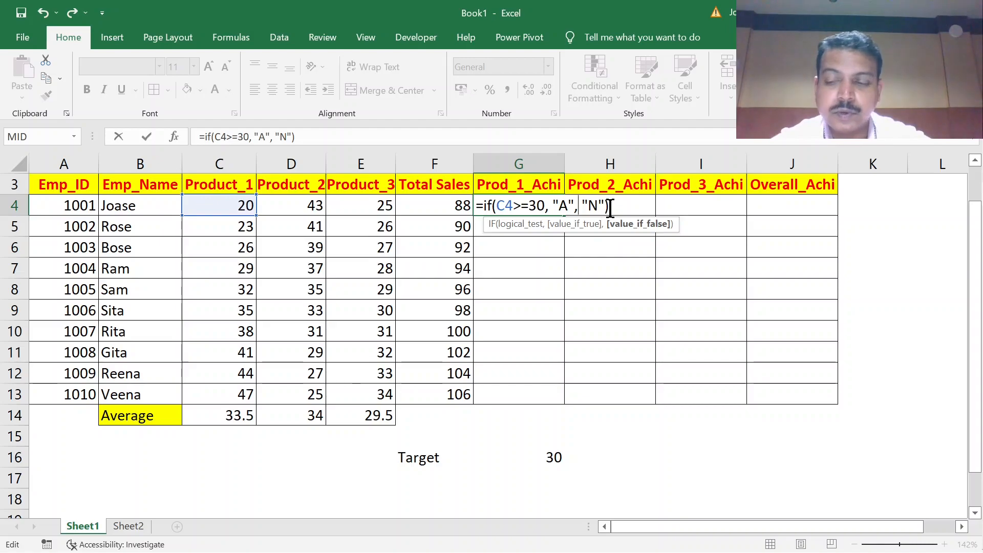
key("Return")
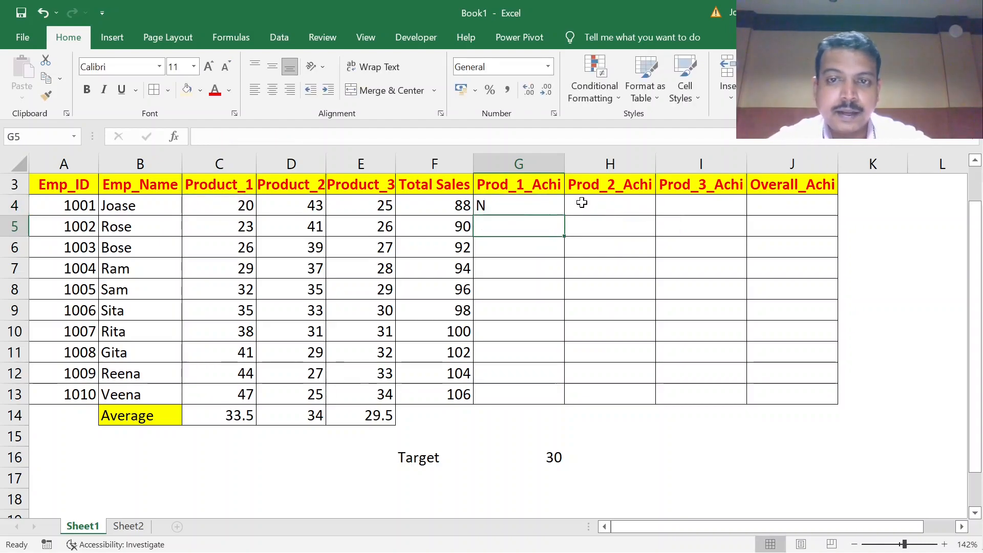
Fill the G4 formula down through G13 and check the results against the Product_1 sales in C7 and C8.
left_click(523, 204)
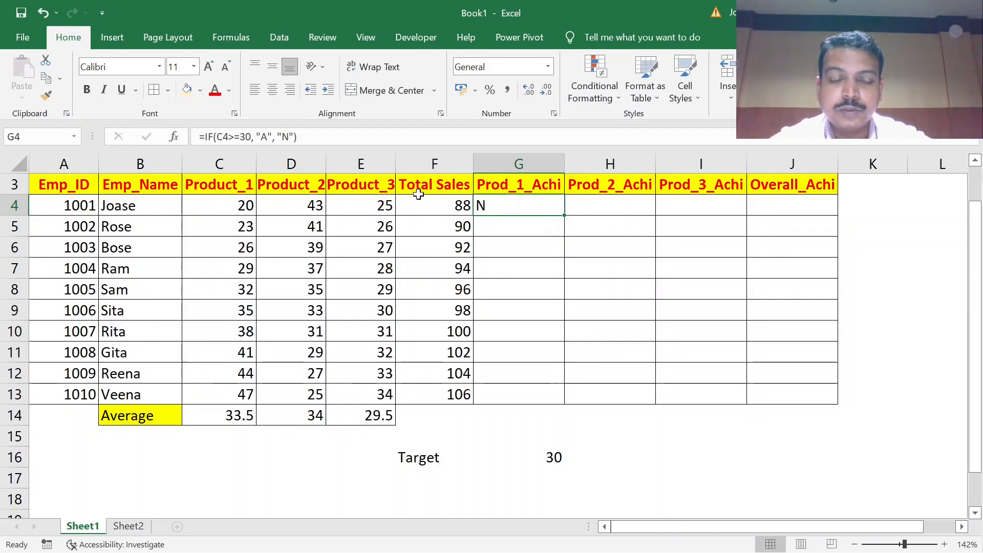
left_click(245, 207)
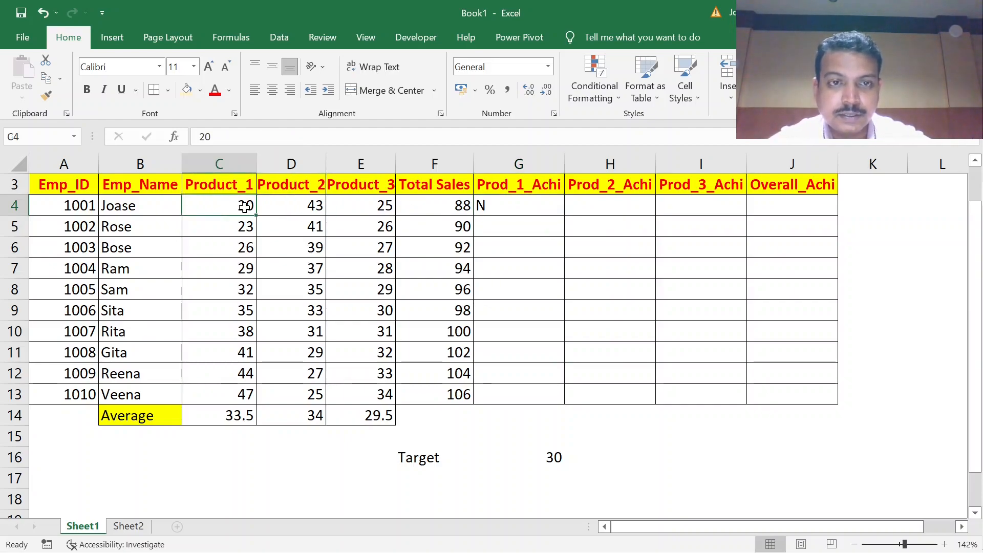
left_click(507, 200)
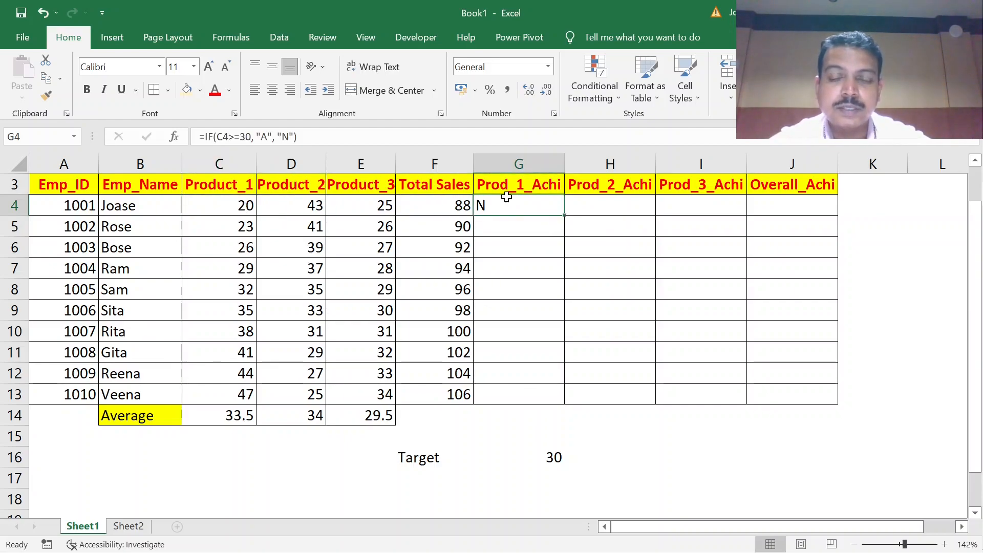
double_click(565, 214)
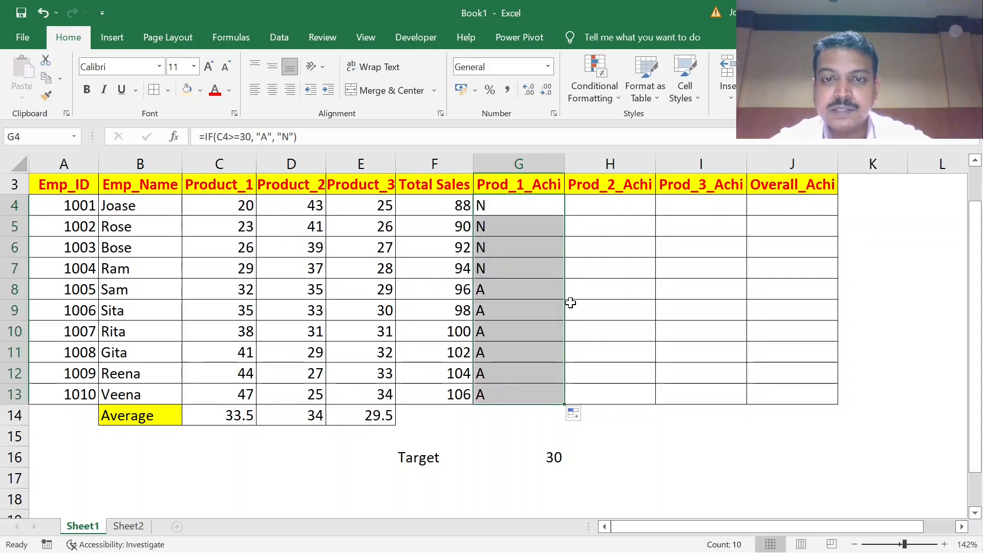
left_click(243, 289)
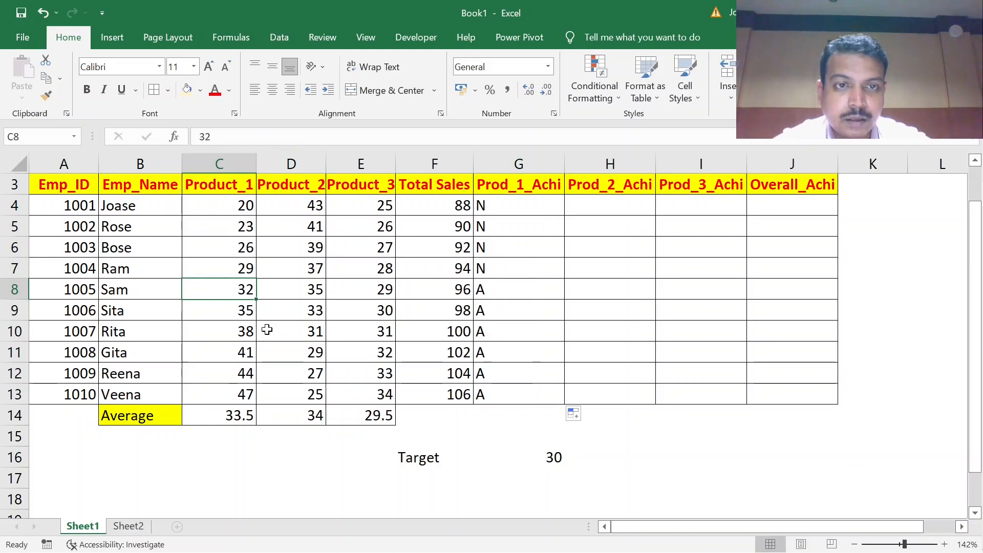
left_click(244, 268)
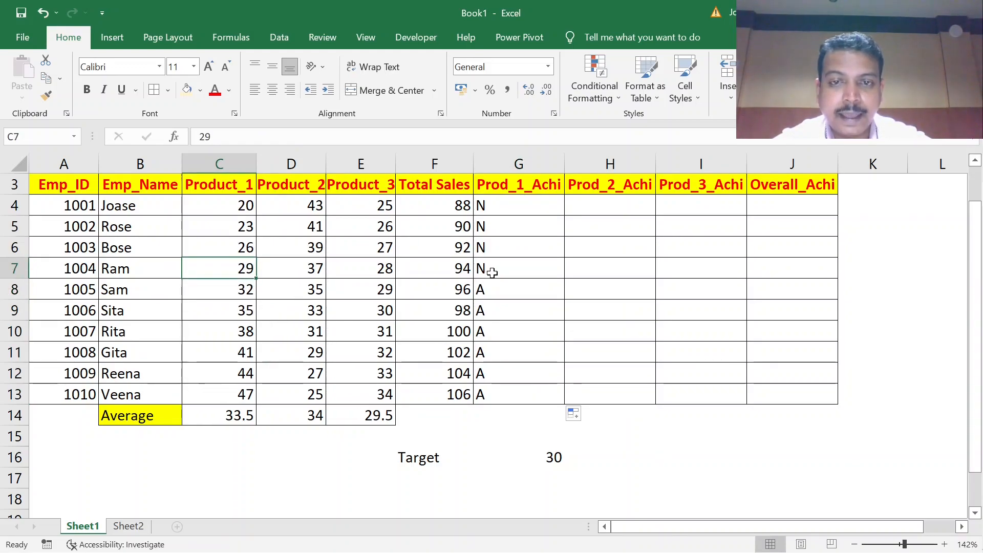
left_click(253, 292)
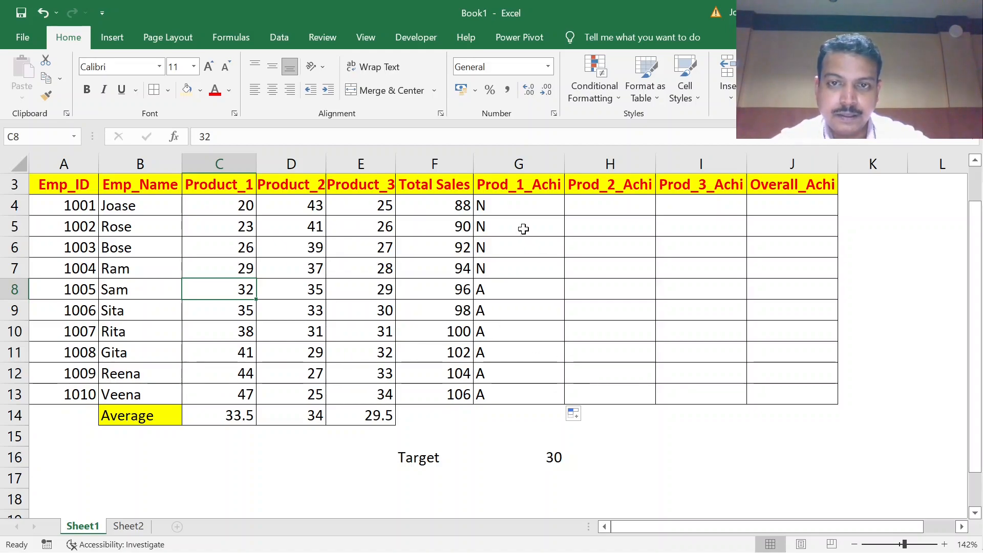
Copy the G4 formula across to H4 and I4 and check the cell reference in each copy's logical test.
left_click(512, 204)
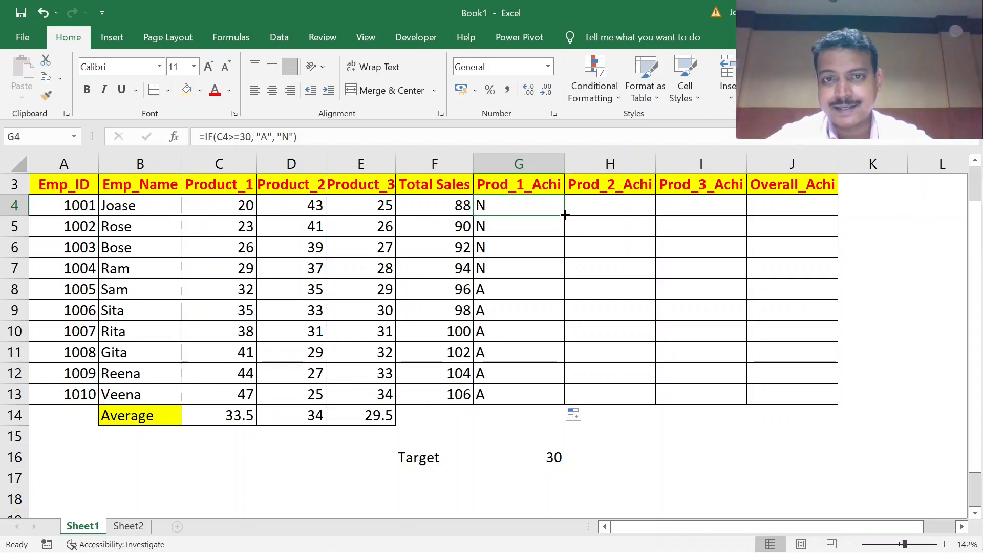
left_click_drag(564, 215, 717, 217)
left_click(619, 210)
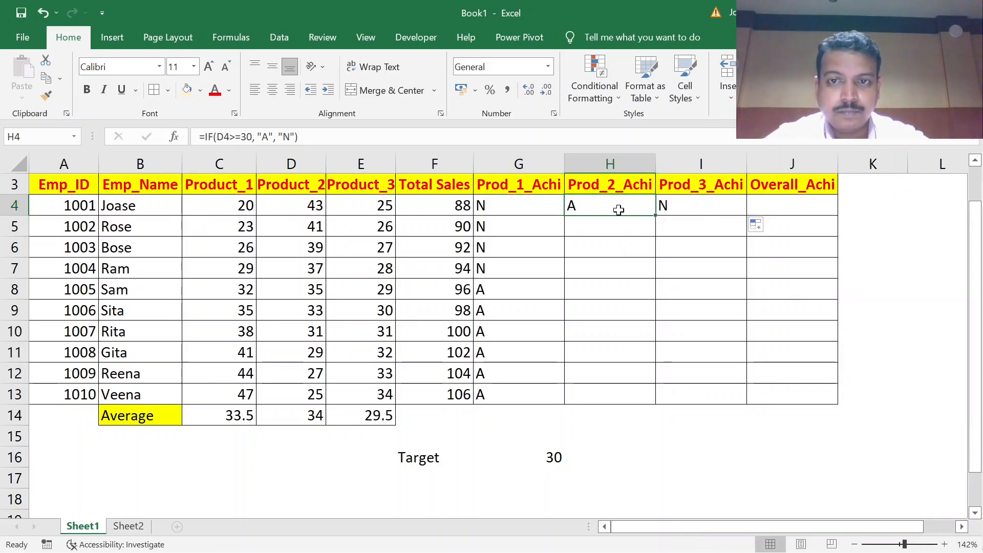
double_click(619, 209)
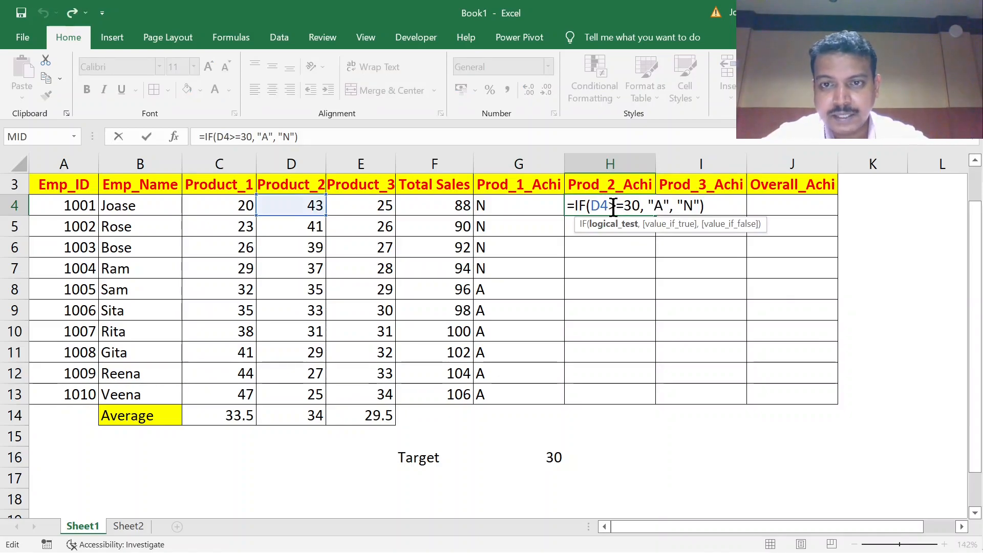
left_click_drag(608, 205, 593, 206)
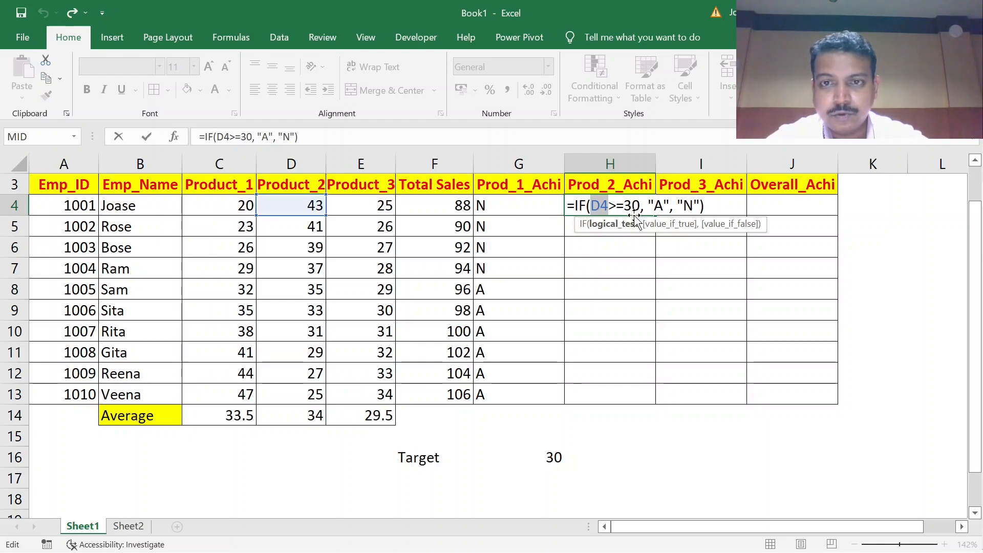
left_click_drag(655, 214, 674, 208)
double_click(684, 208)
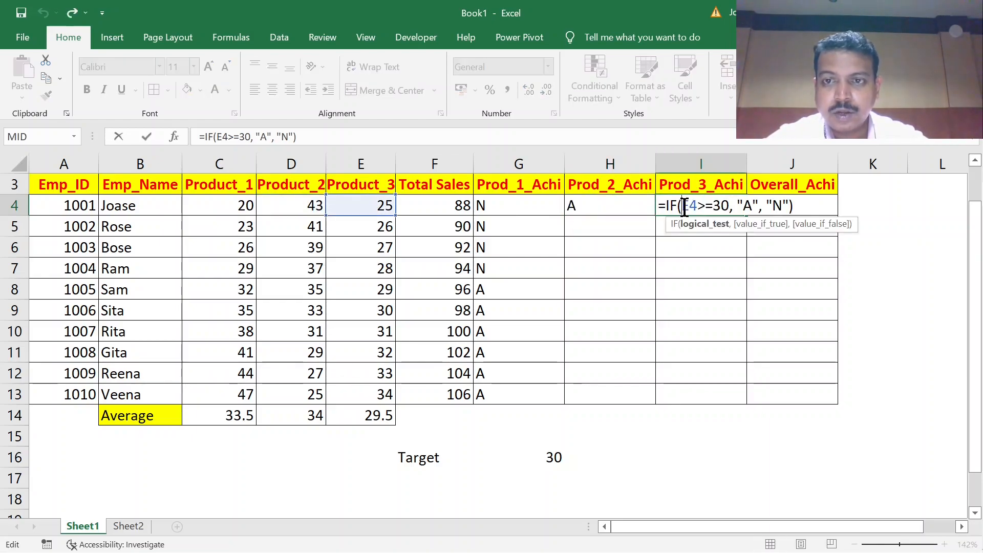
key("Escape")
Fill the H4 and I4 formulas down through row 13 in the Prod_2_Achi and Prod_3_Achi columns.
left_click(620, 202)
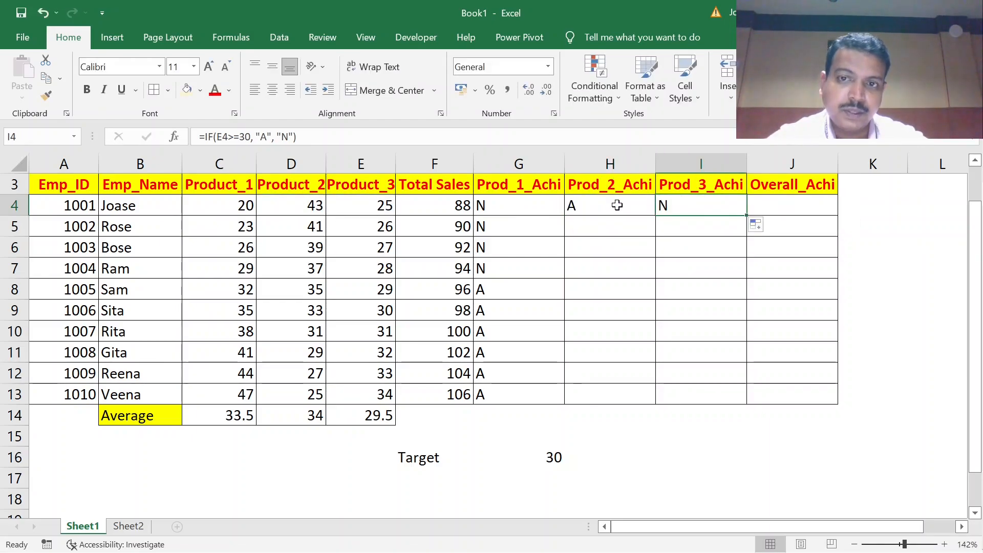
double_click(655, 216)
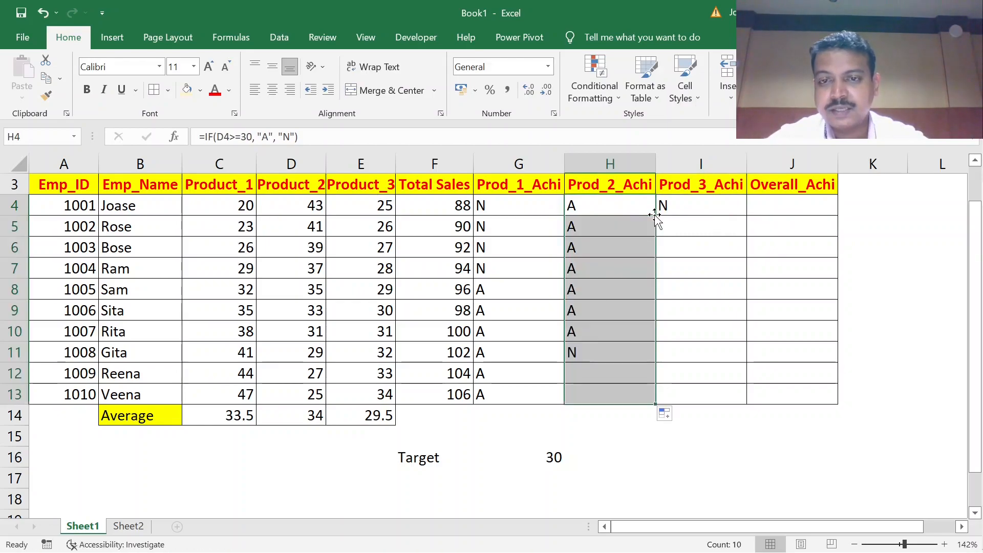
left_click(685, 209)
double_click(745, 216)
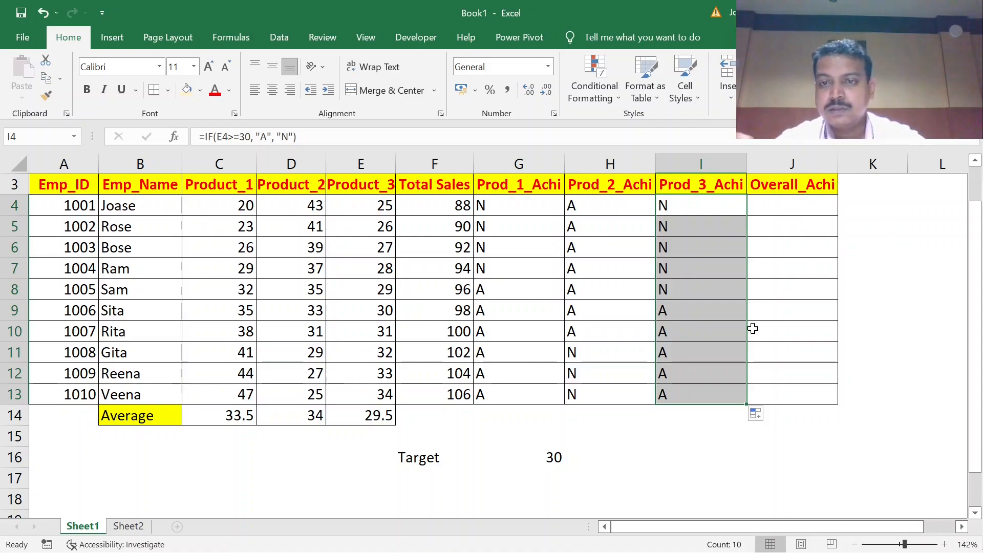
left_click(705, 323)
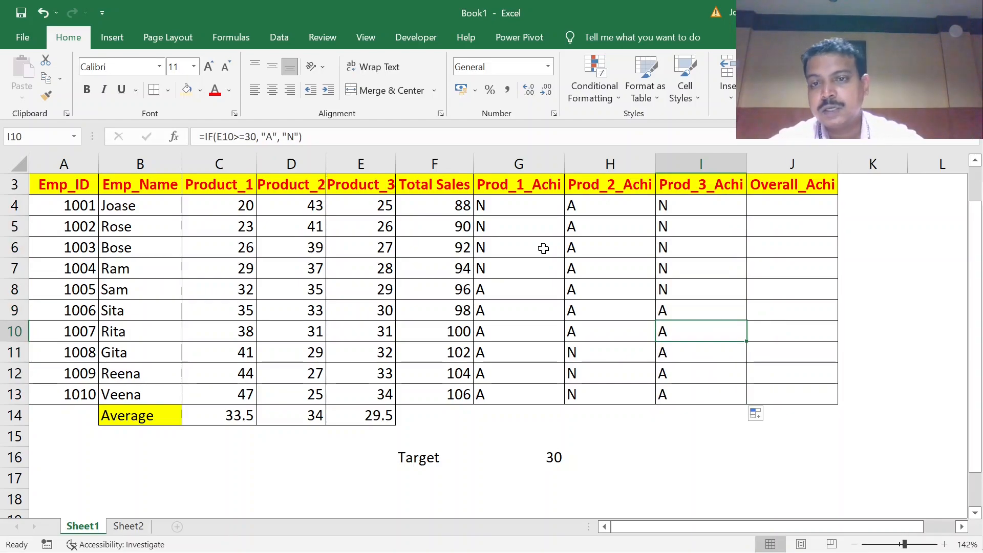
Examine the three product achievement columns and the G4 formula as the basis for the Overall_Achi column.
left_click(798, 210)
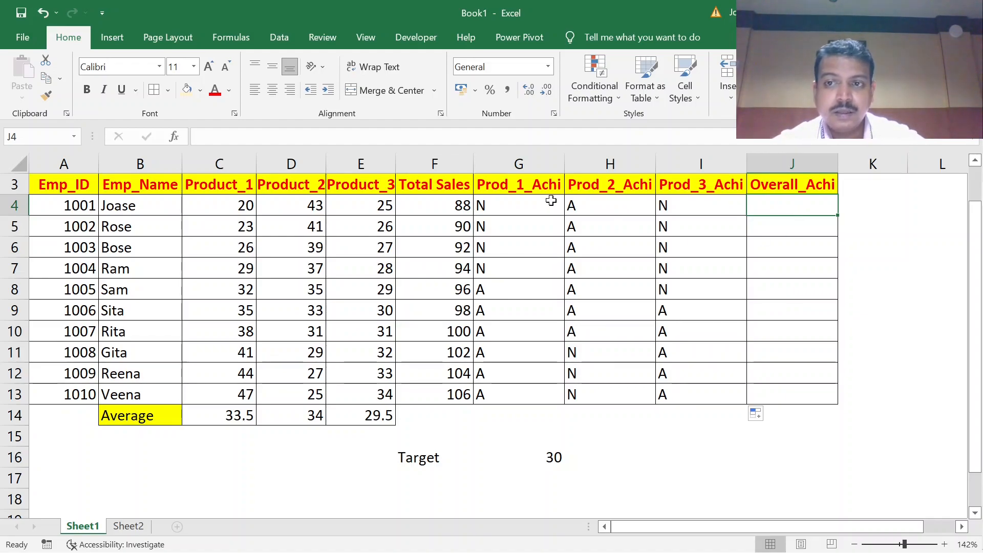
left_click(515, 161)
left_click(587, 160)
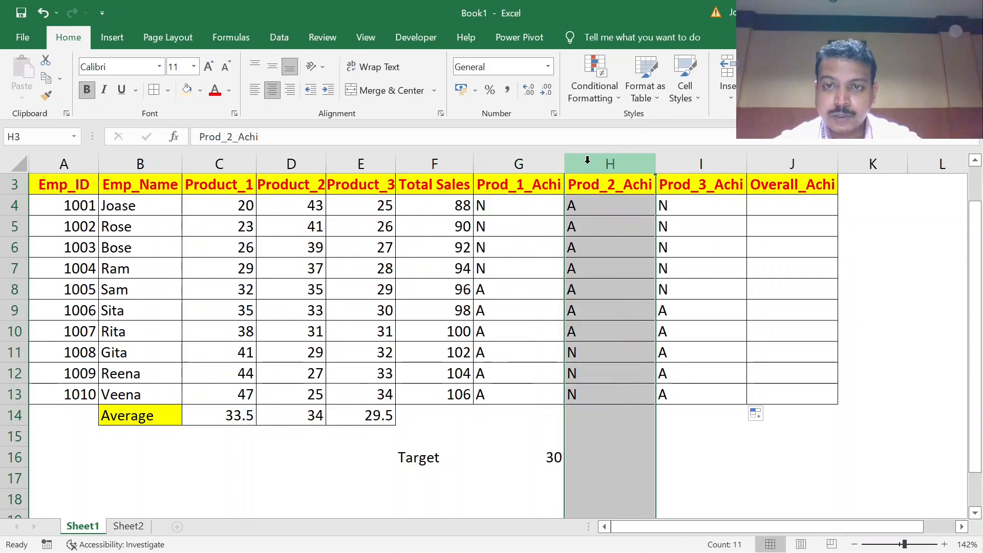
left_click(713, 165)
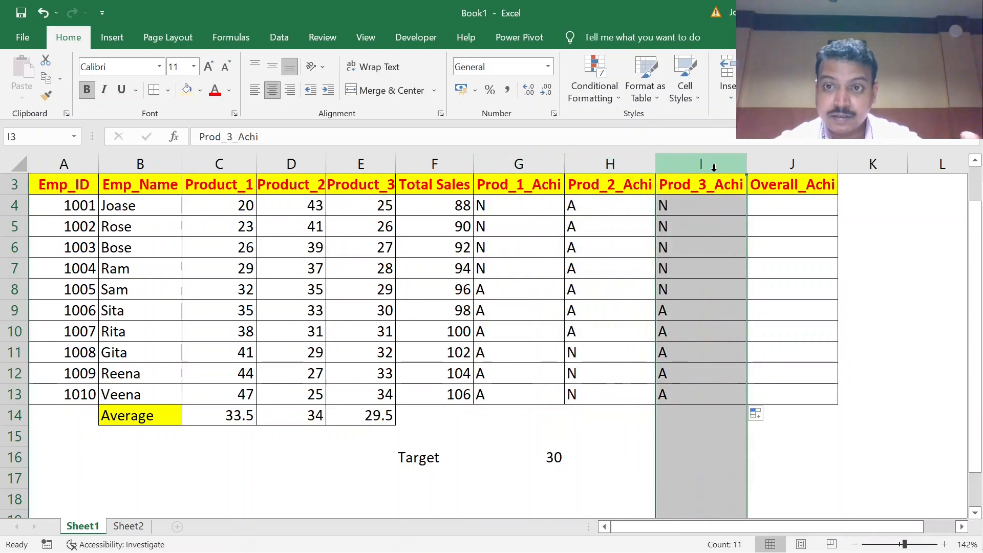
left_click(775, 201)
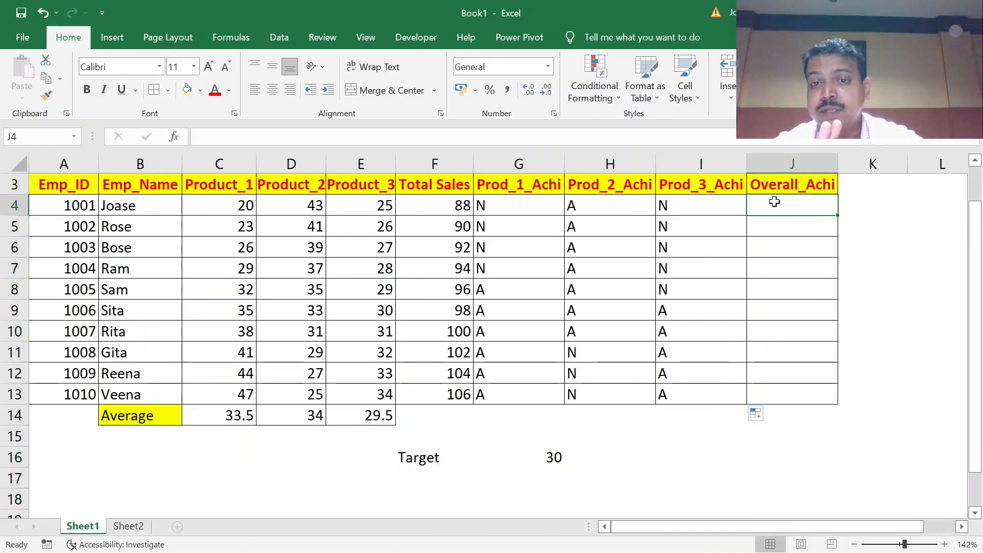
left_click(543, 213)
double_click(541, 213)
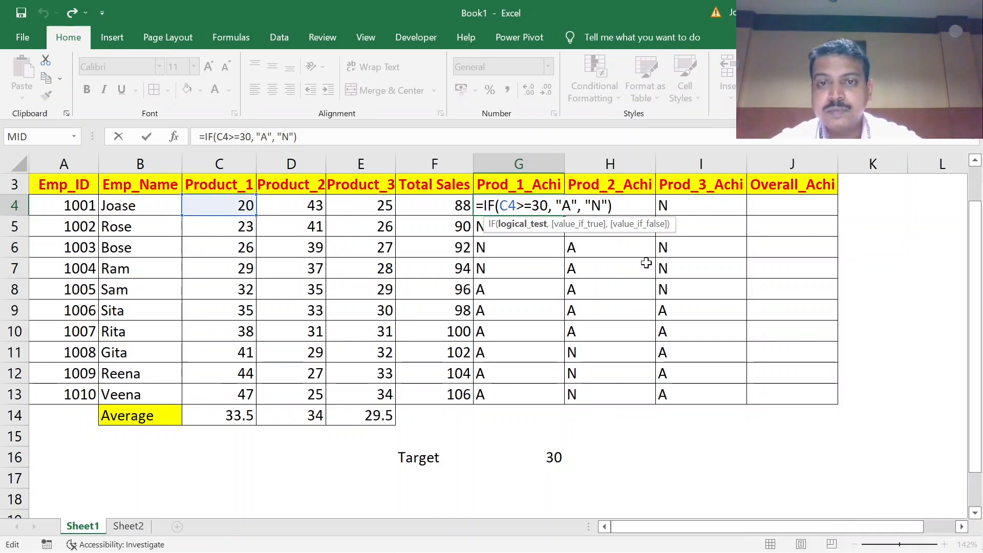
key("Escape")
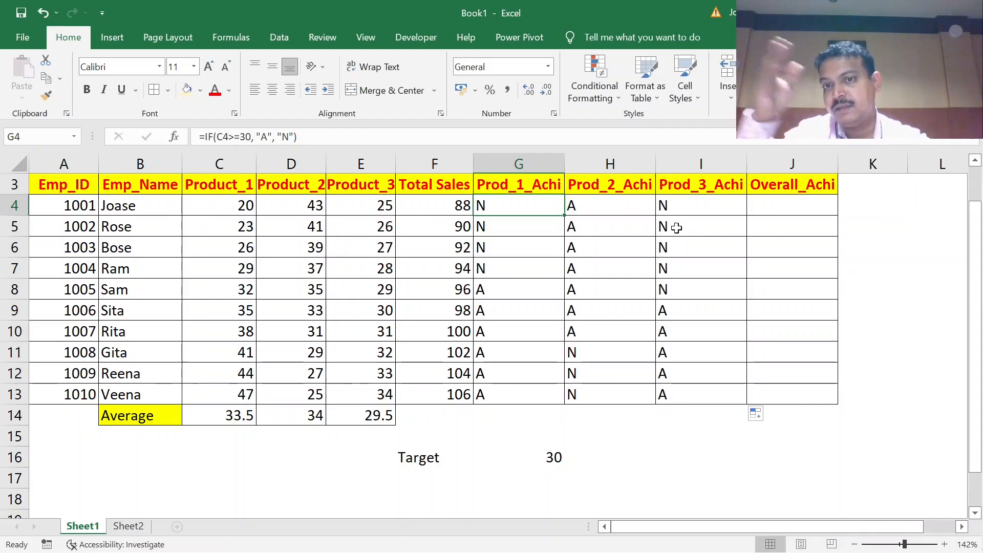
Start an IF formula in J4 under Overall_Achi with the logical test G4="N".
left_click(794, 207)
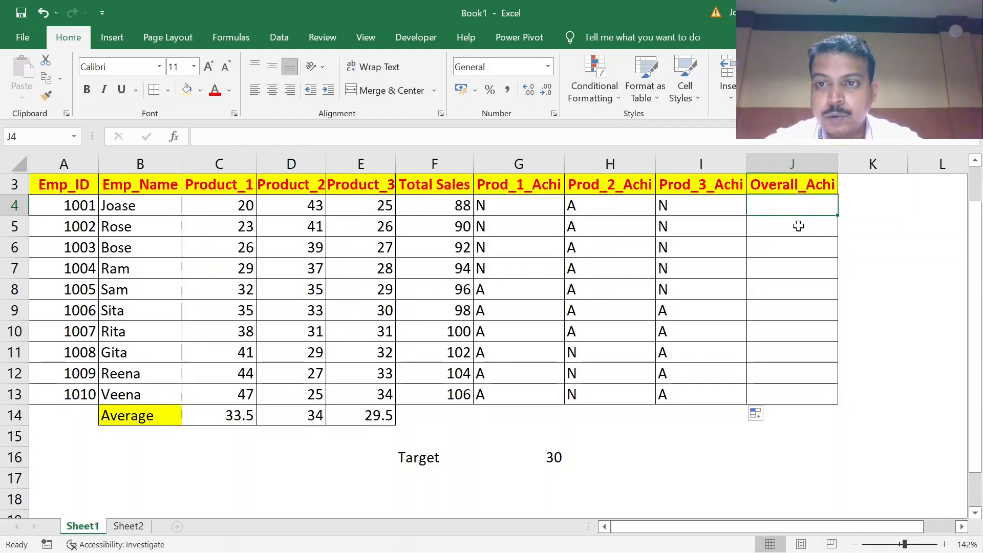
type("=if")
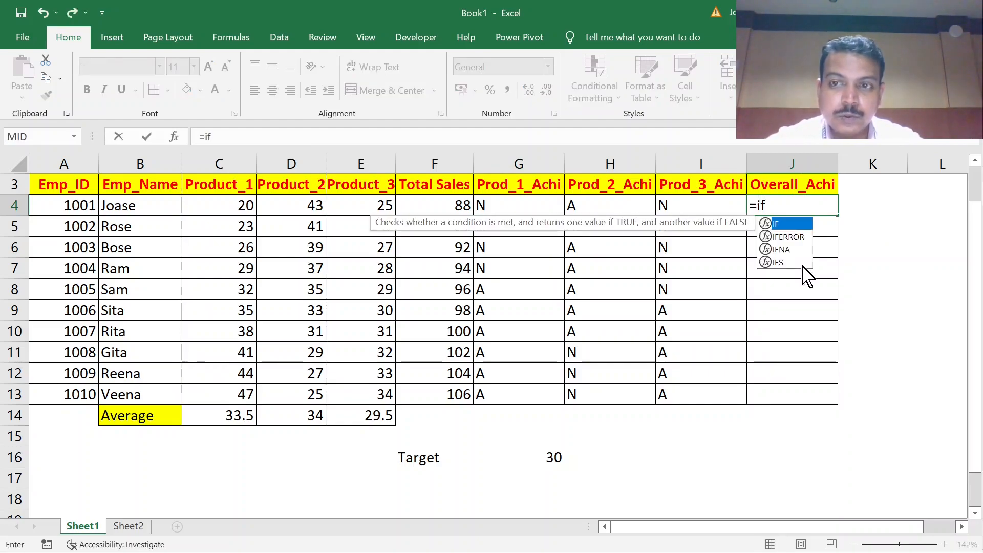
type("(")
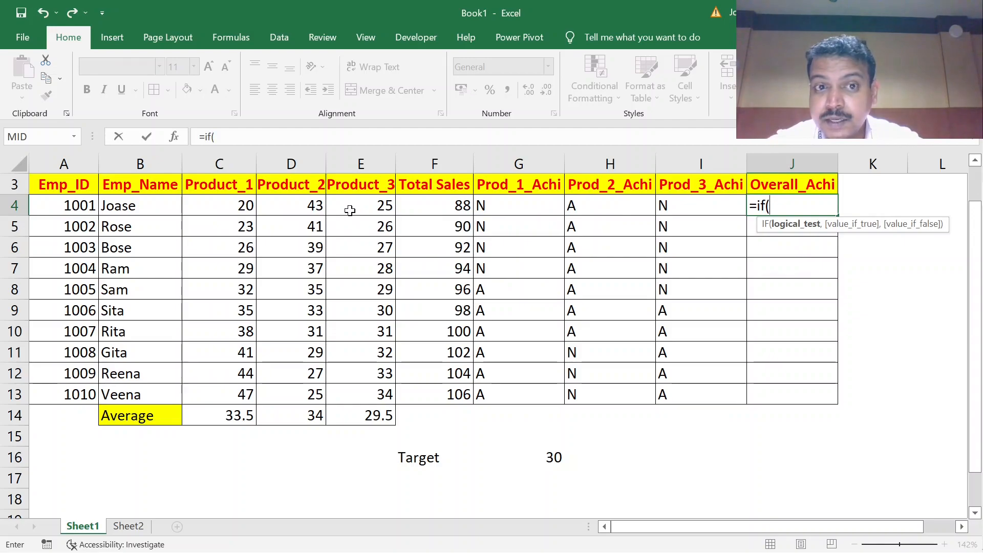
left_click(501, 207)
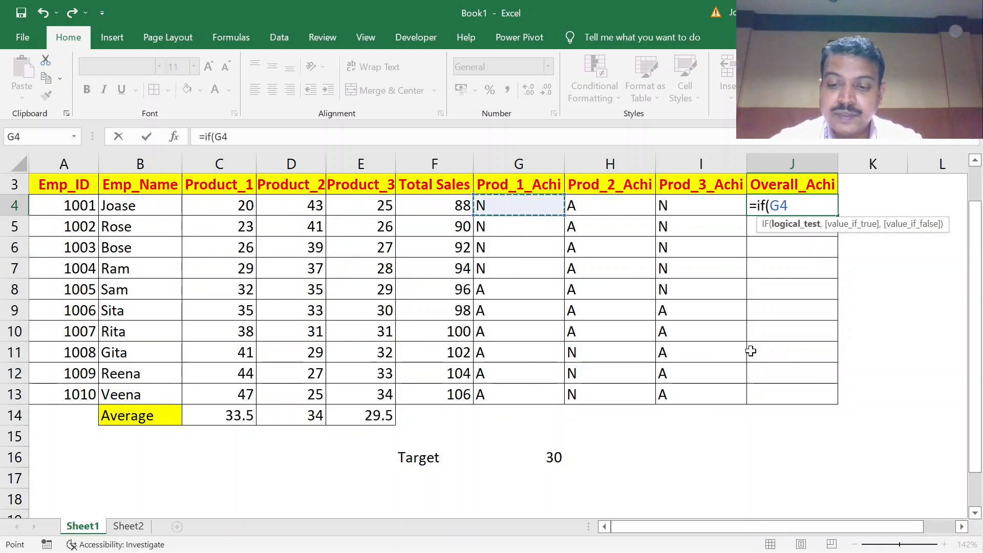
type("=")
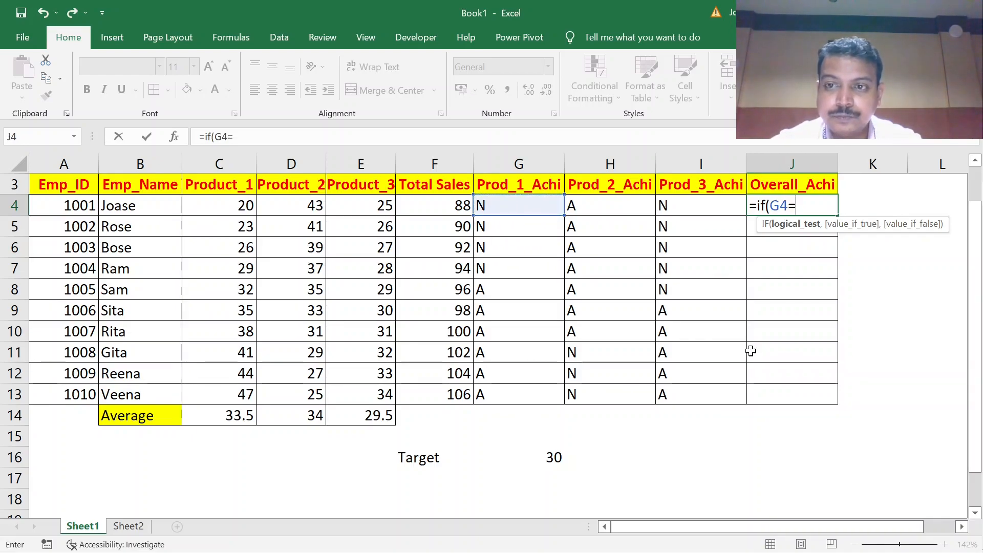
type("N")
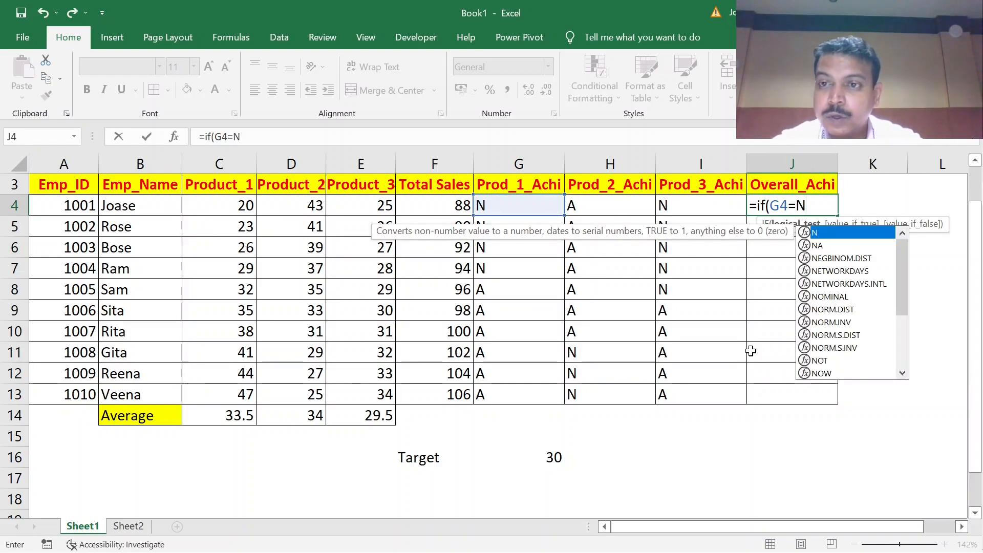
key("BackSpace")
type("\"N")
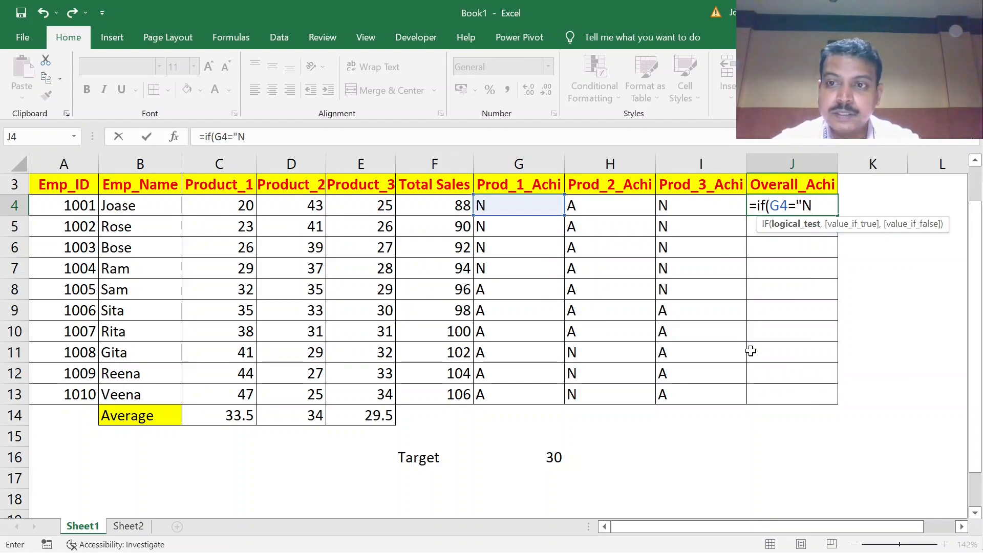
type("\"")
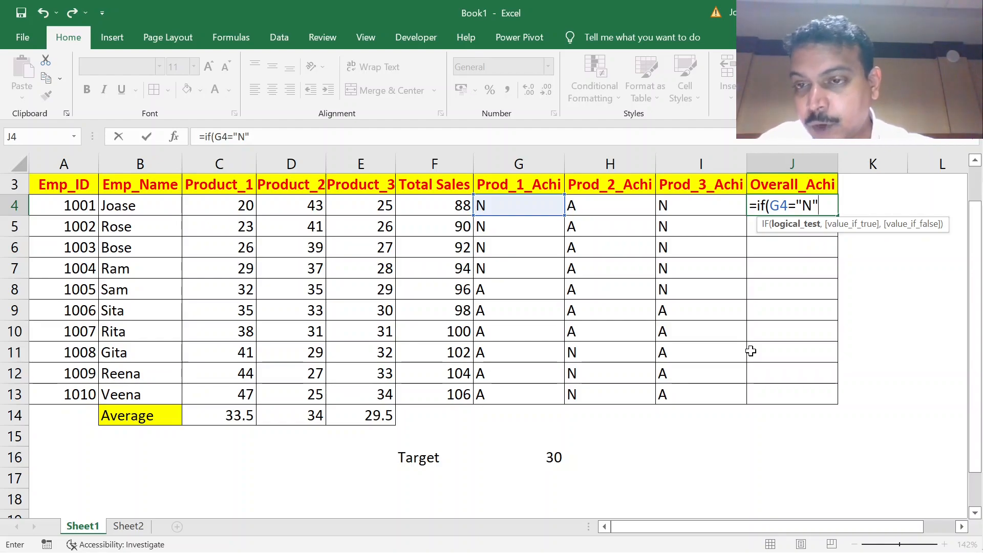
Add "Notachieved" as the value if true for the G4 test in the J4 formula.
type(",")
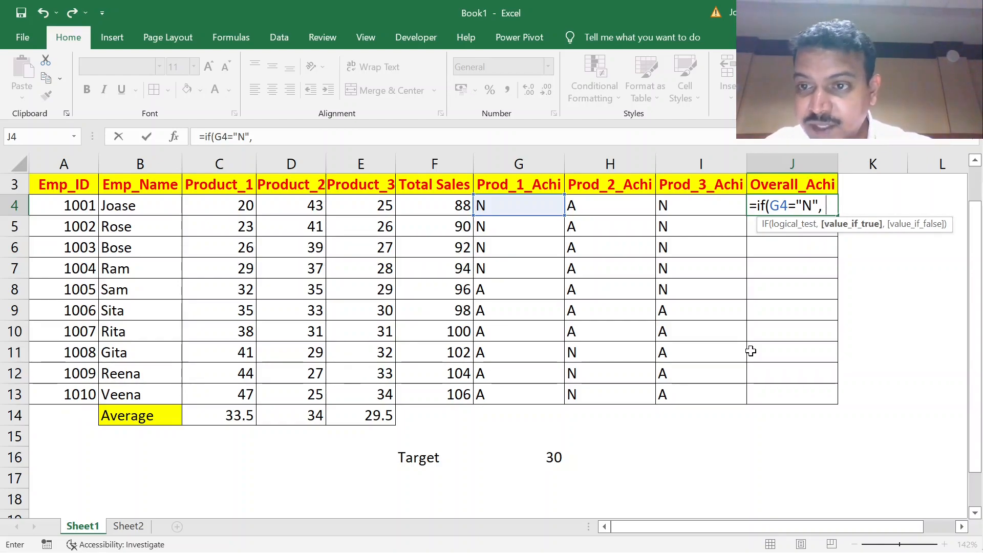
type(" \"")
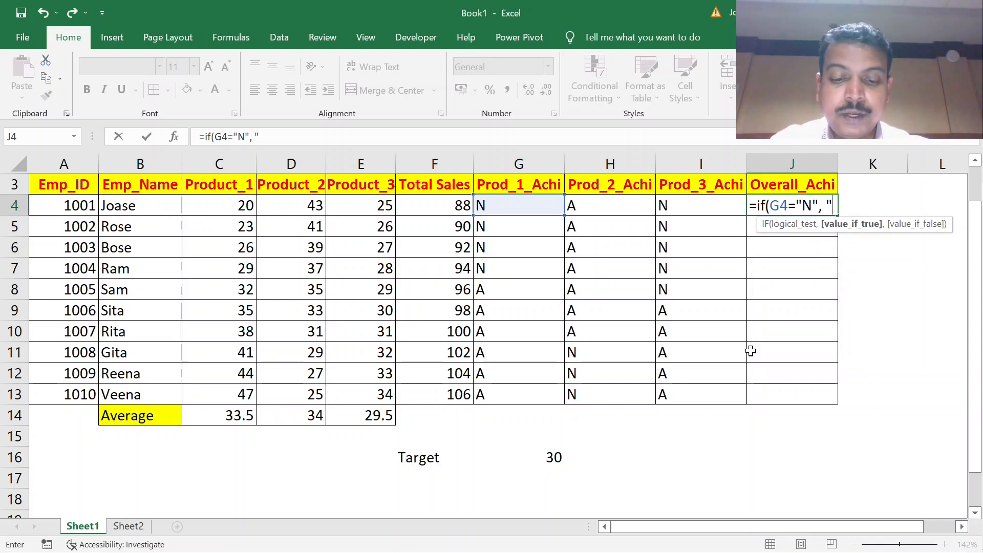
type("Notachieved")
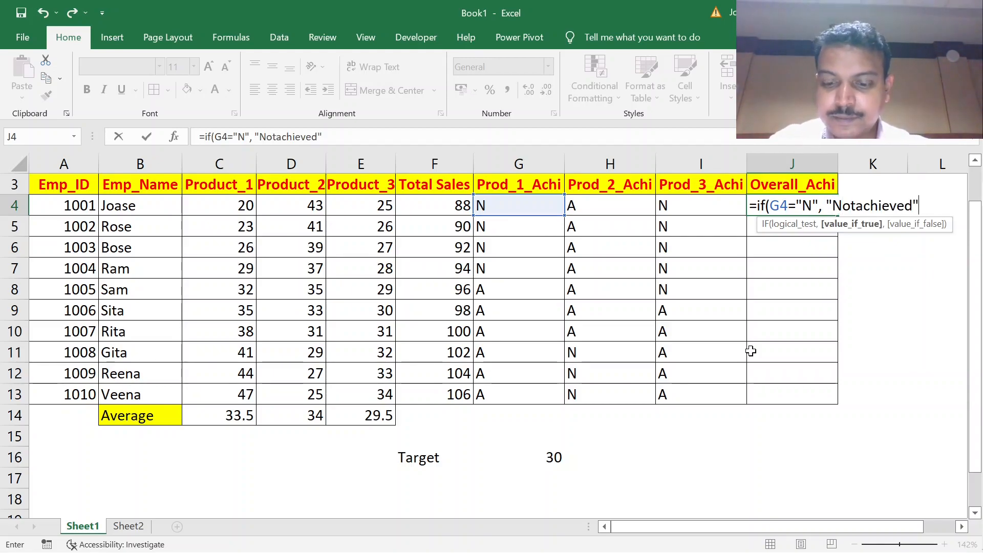
type("\"")
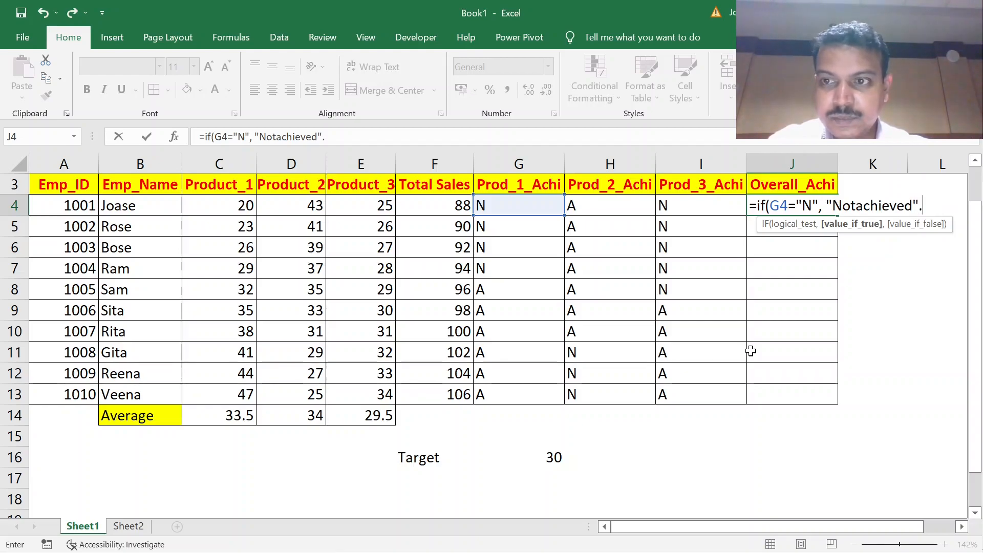
type(",")
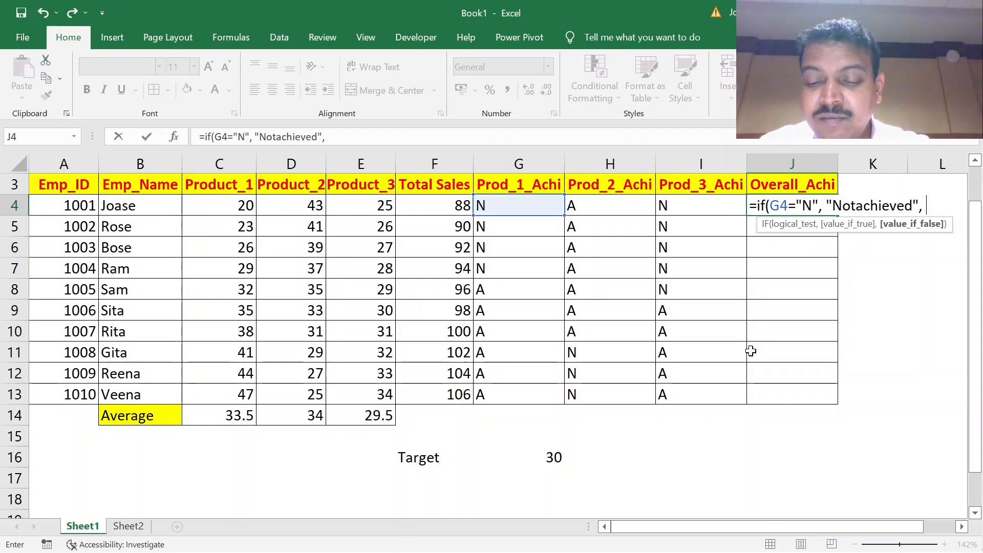
Nest a second IF as the value if false, testing H4="N" and returning "Nonachieved" if true.
type("if")
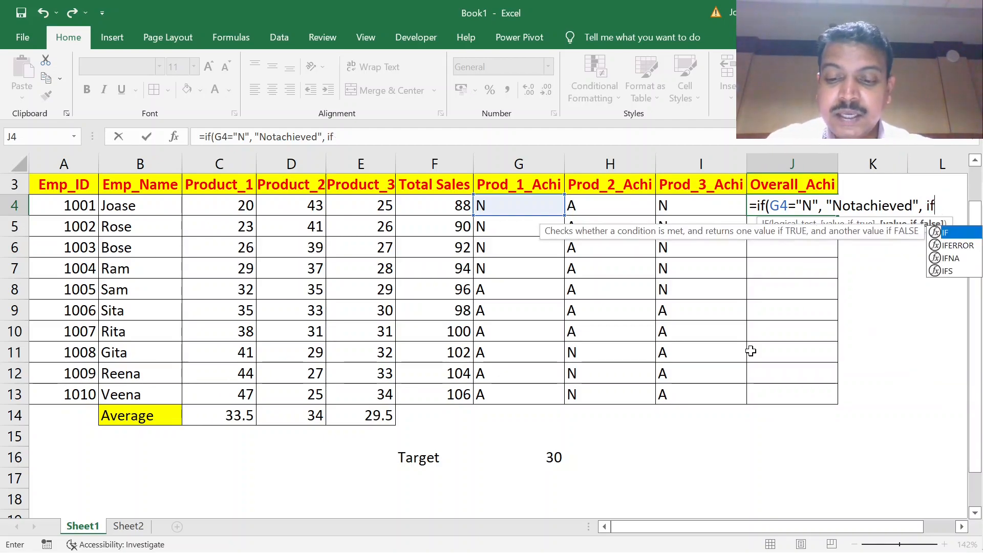
type("(")
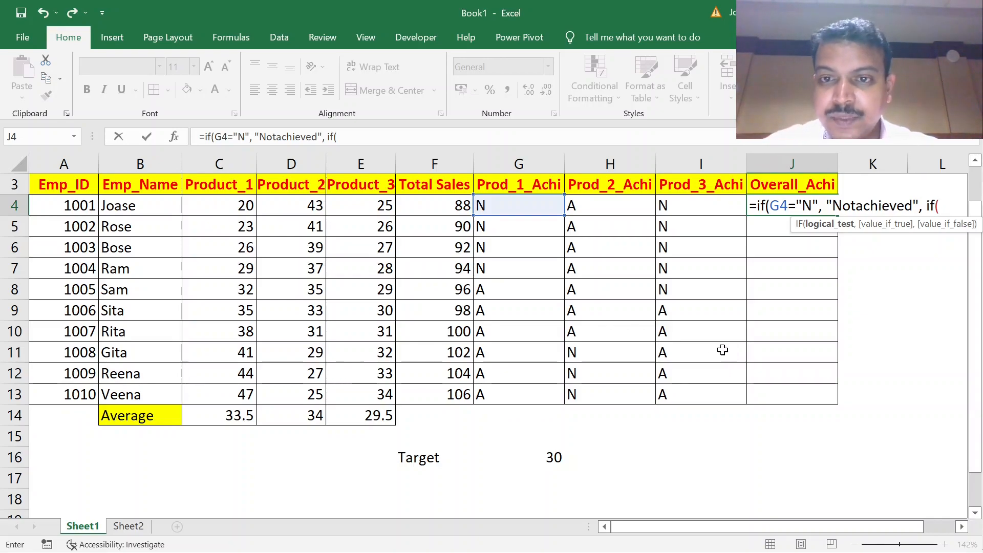
left_click(613, 212)
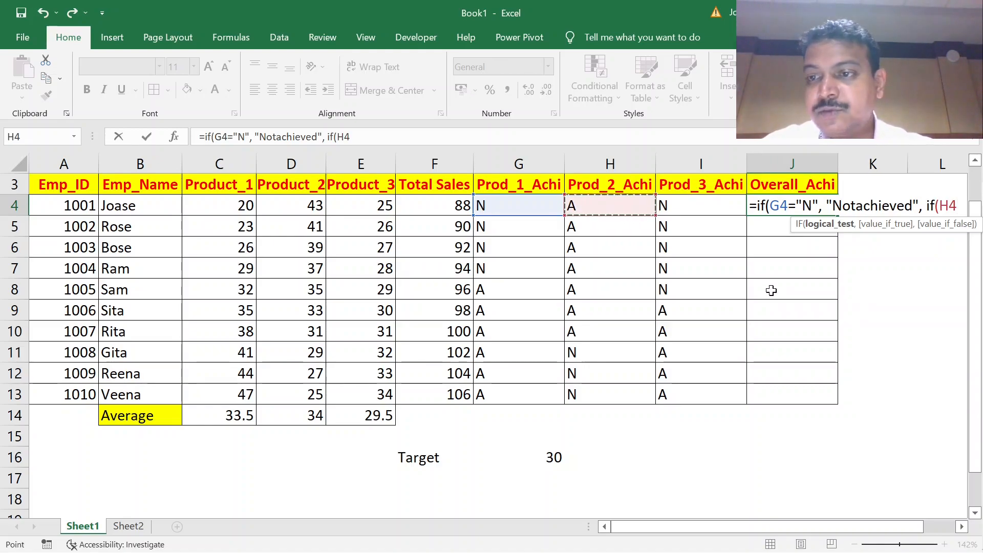
type("=\"N\"")
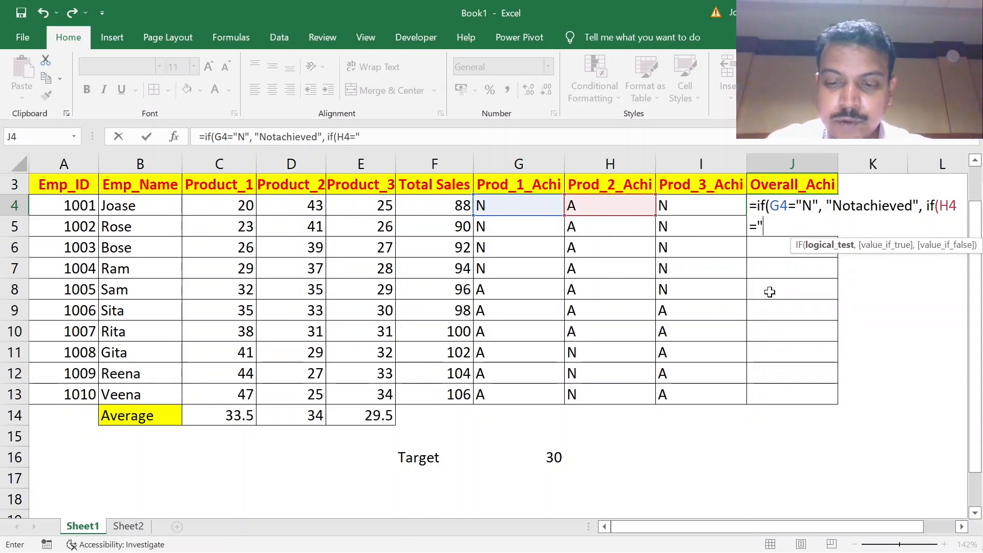
type(",")
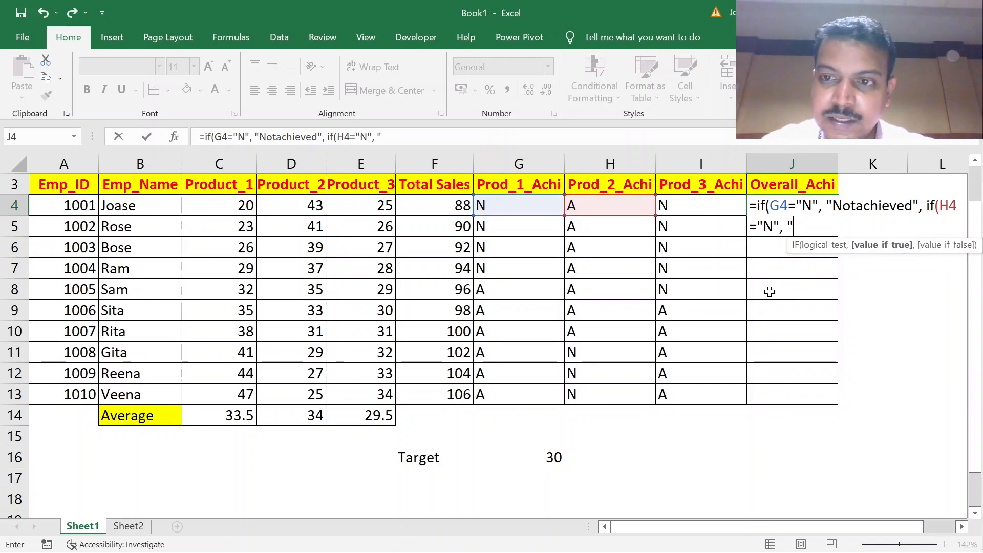
type("\"Nona")
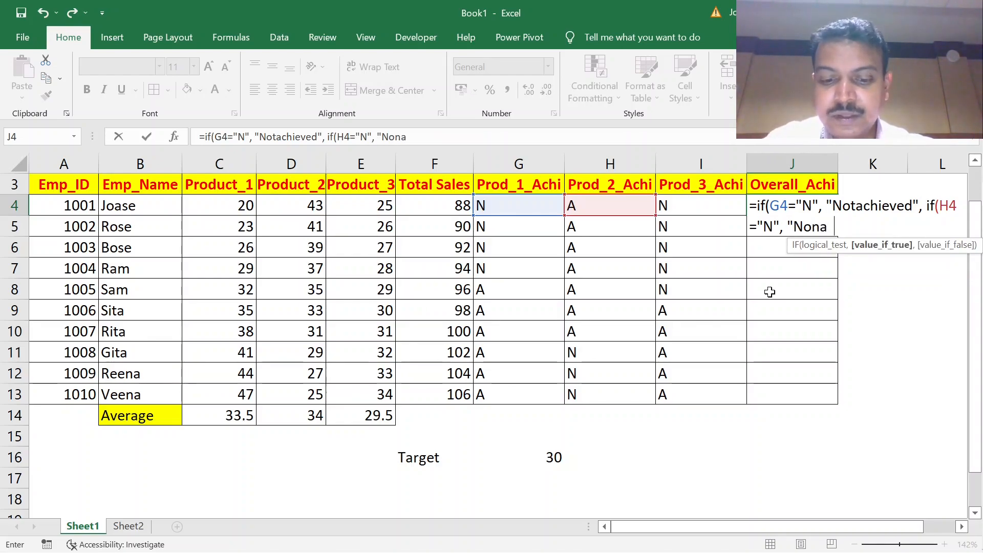
type("chieved\",")
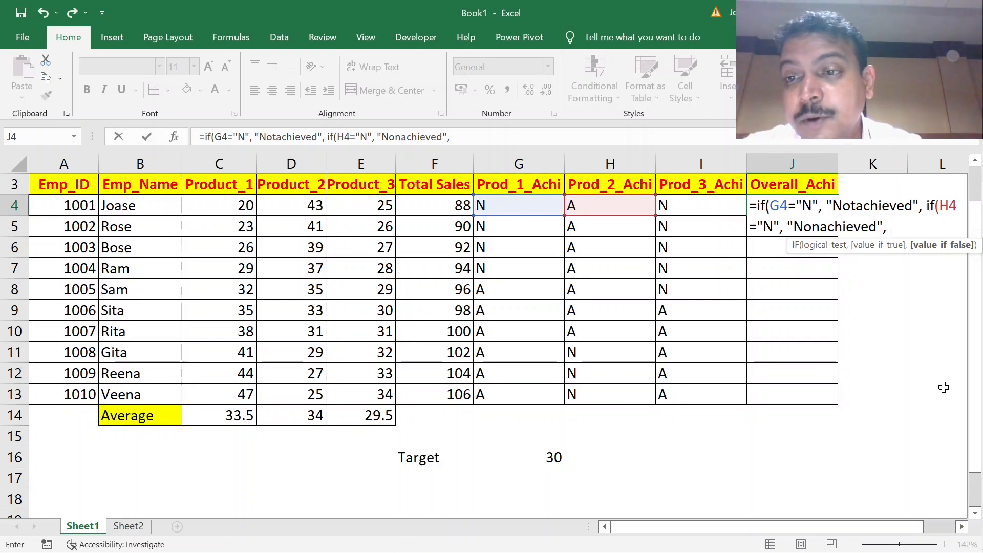
Nest a third IF inside the second, testing I4="N" and returning "Nonachieved" if true.
type("if")
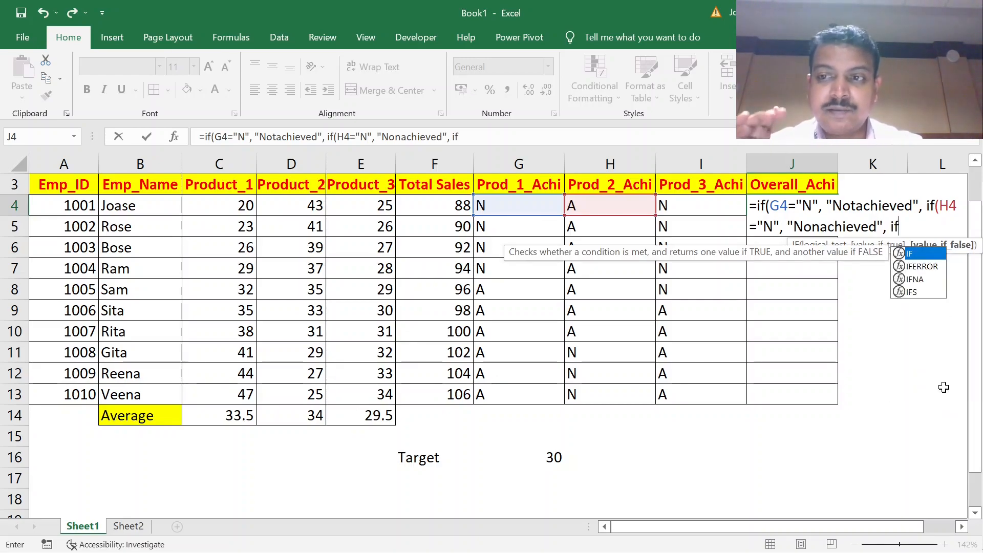
type("(")
left_click(708, 211)
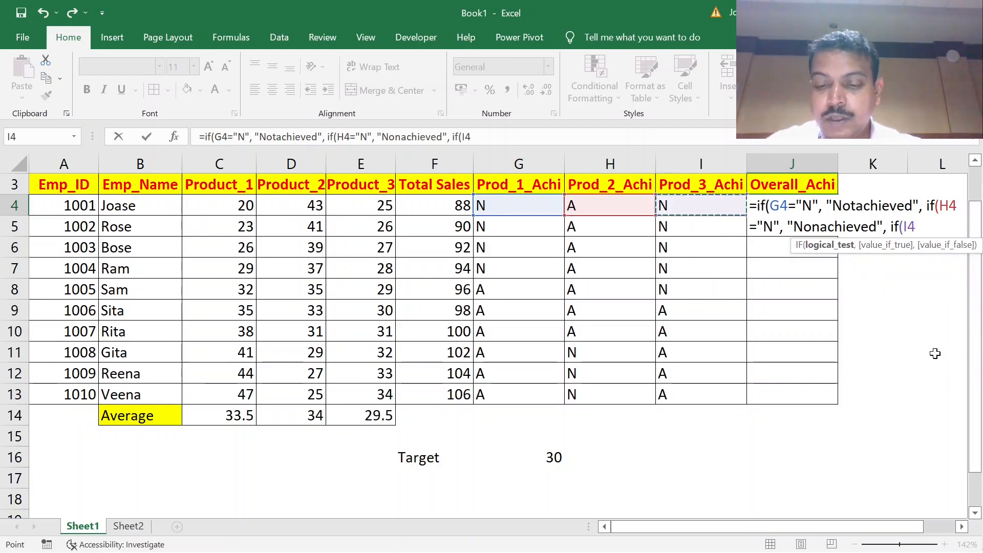
type("=\"N\"")
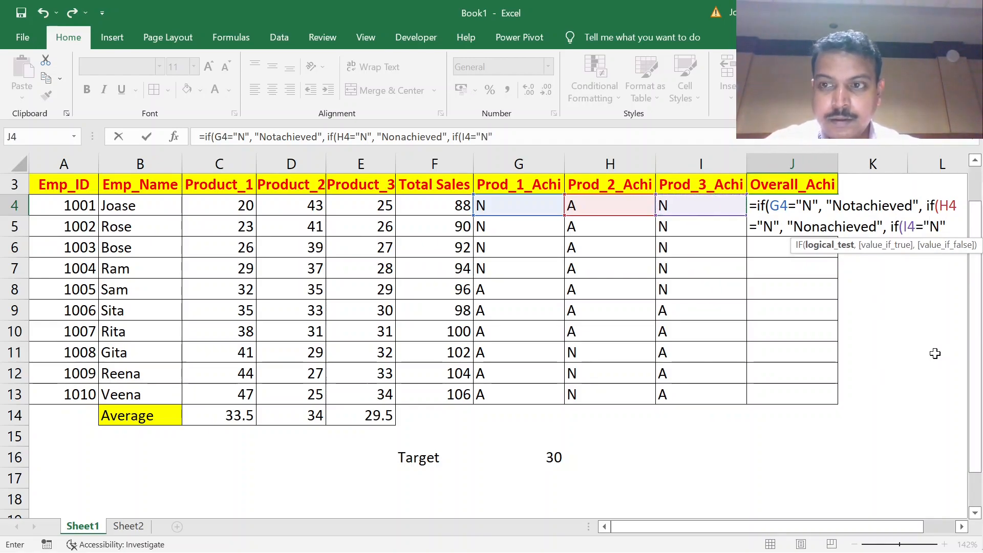
type(",")
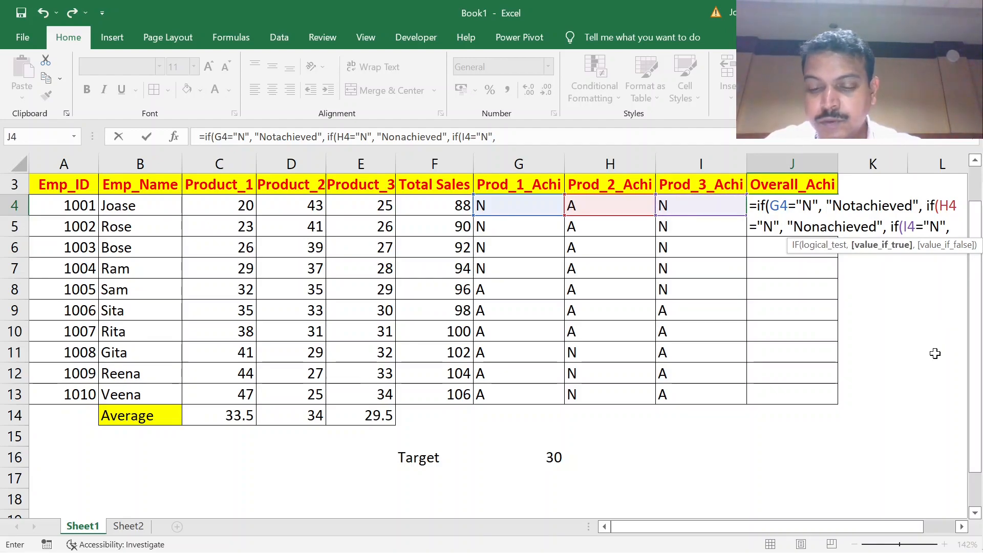
type(" \"Non")
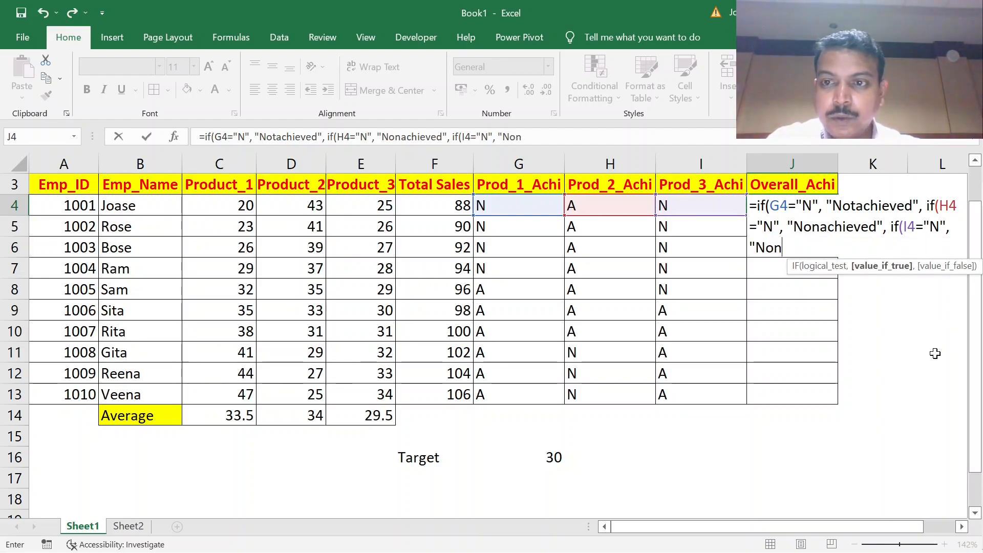
type("achieved")
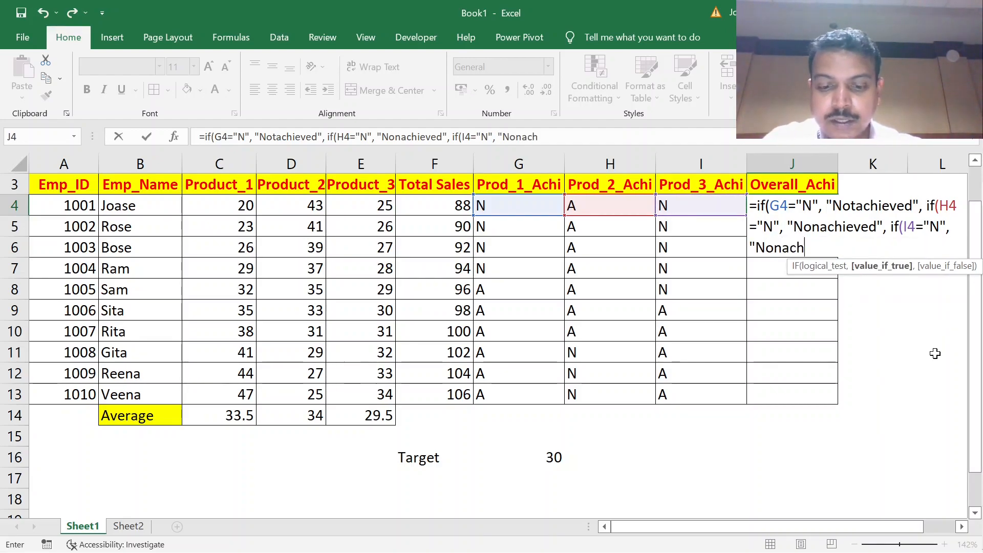
type("\",")
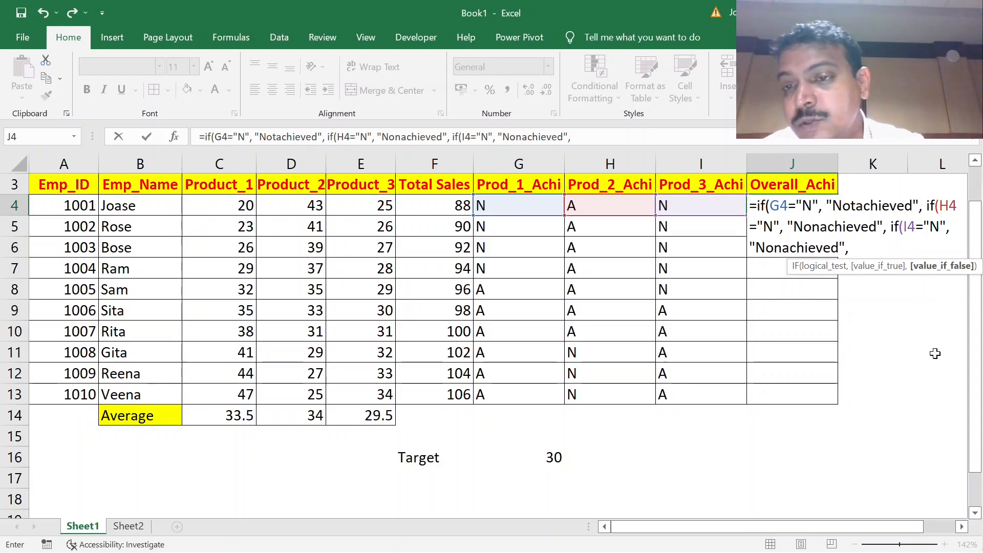
Finish the J4 formula with "Achieved" as the final value if false, close all three IFs and enter it.
type("\"Achi")
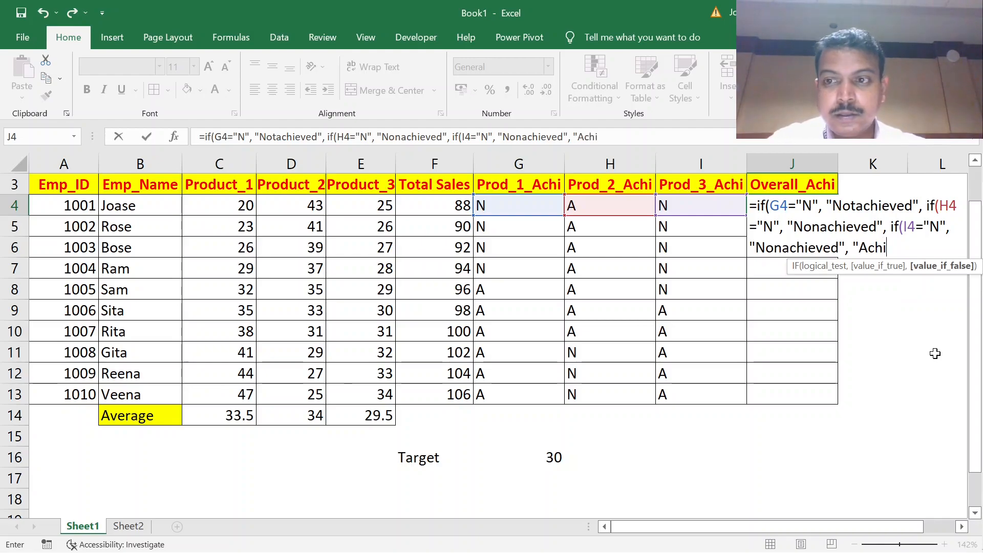
type("eved\"")
type("))")
key("BackSpace")
key("BackSpace")
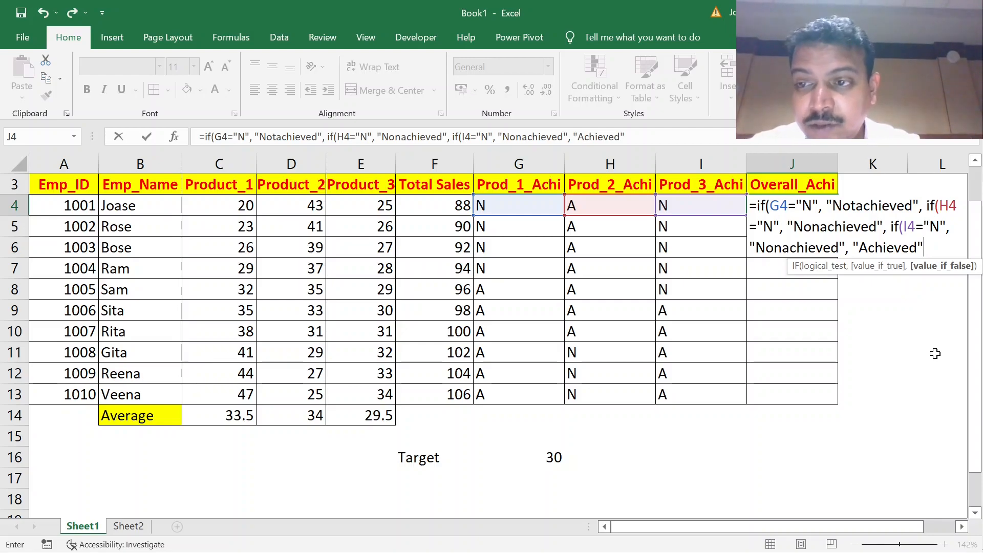
type(")))")
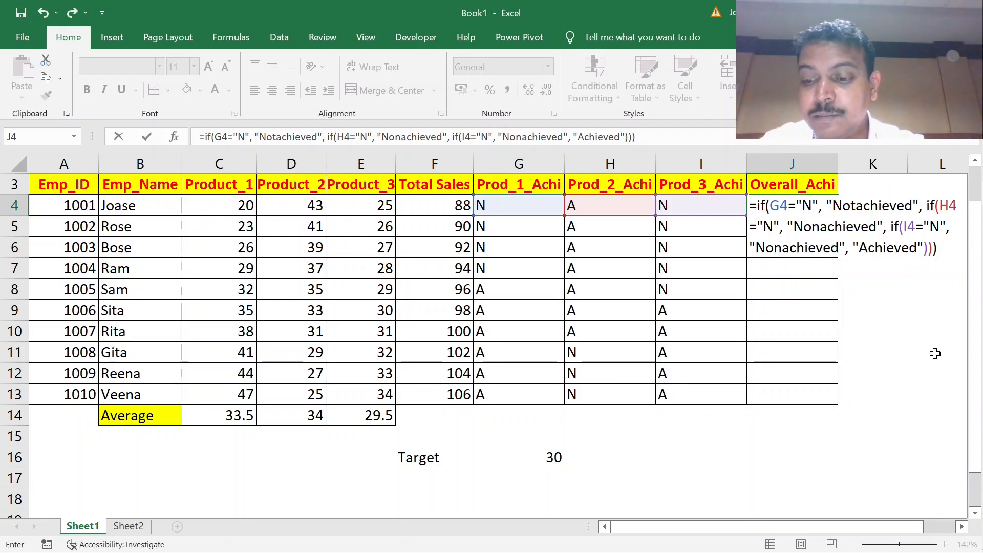
key("Return")
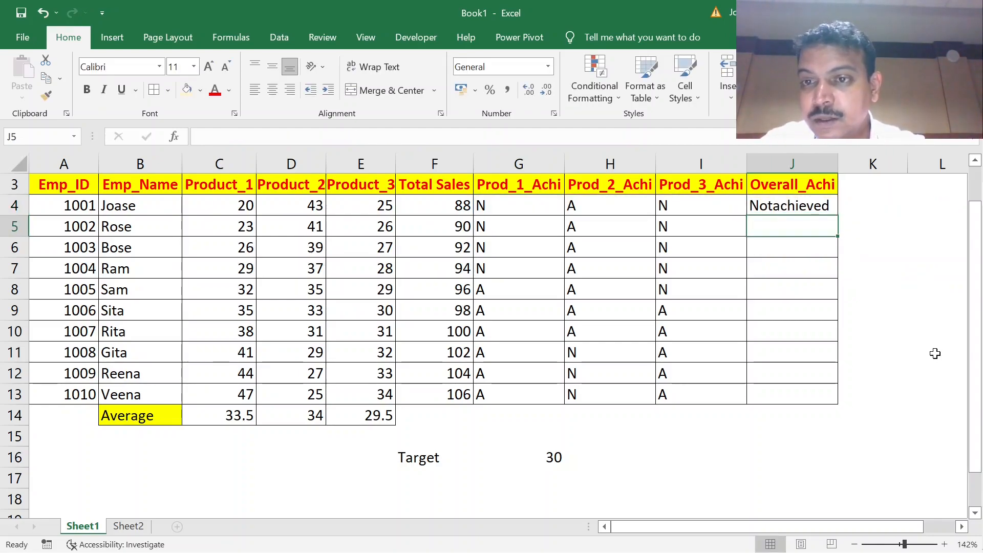
Review the nested IF formula in J4 against the product achievement marks in G4, G8 and H8.
left_click(804, 210)
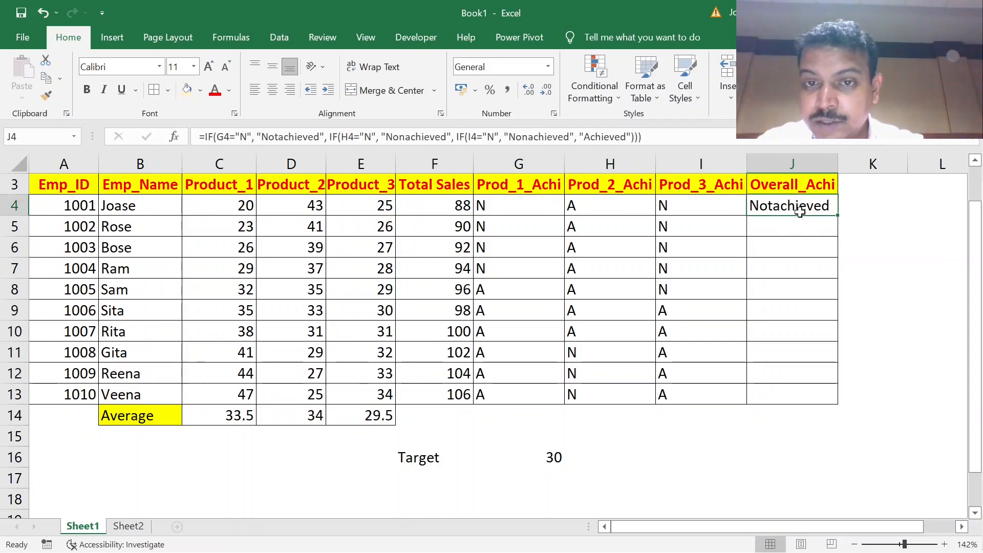
left_click(539, 206)
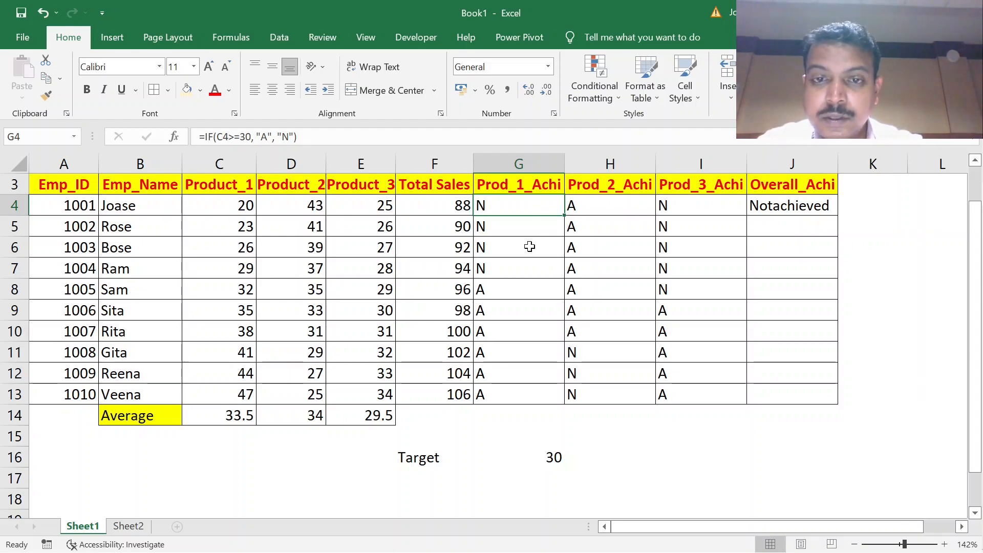
left_click(520, 292)
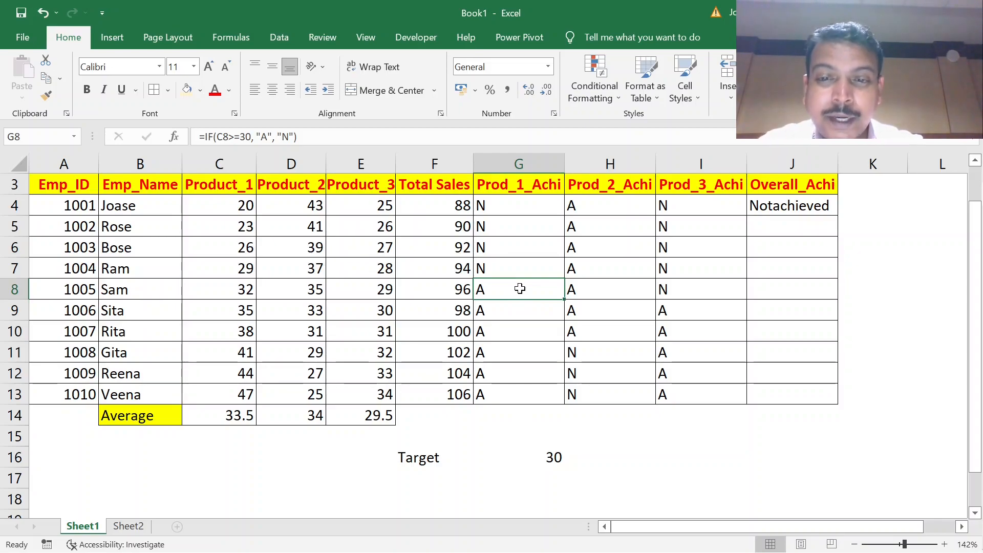
left_click(584, 287)
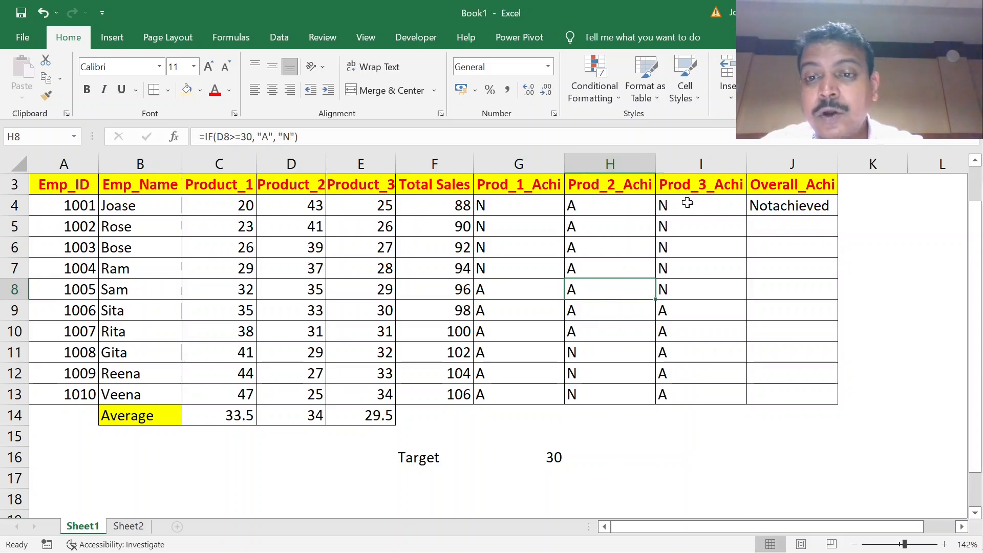
Check the product achievement marks in I8, G9 and I9 and the overall achievement cell J8.
left_click(698, 290)
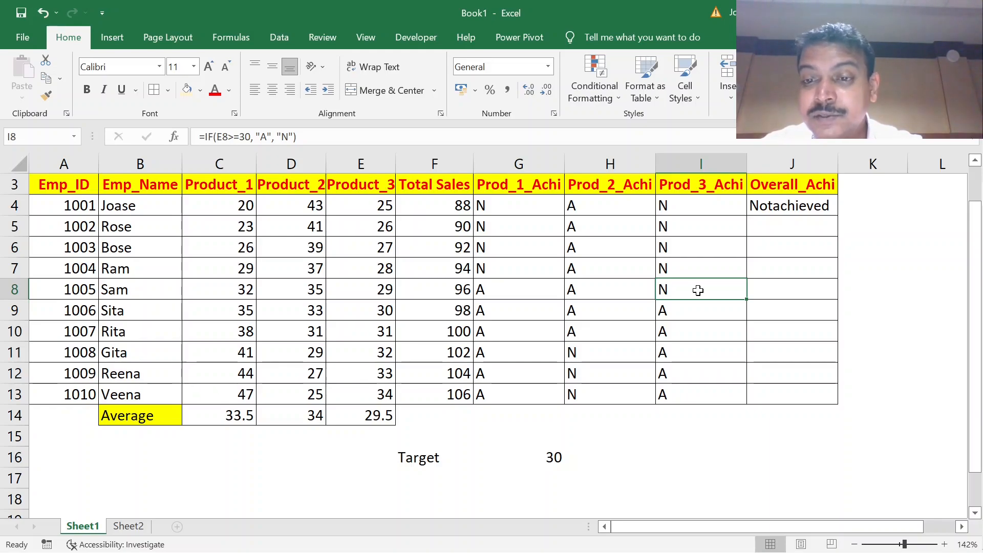
left_click(767, 289)
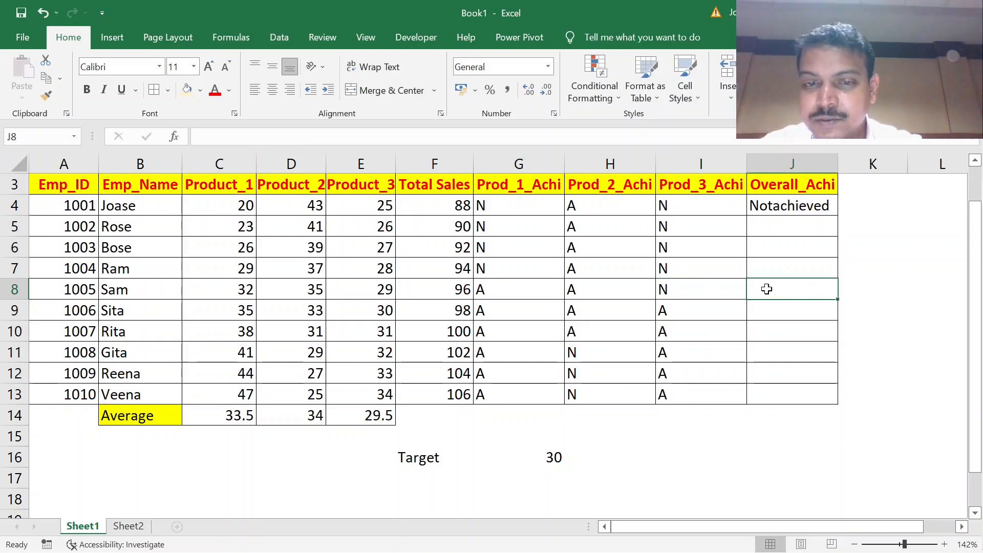
left_click(503, 316)
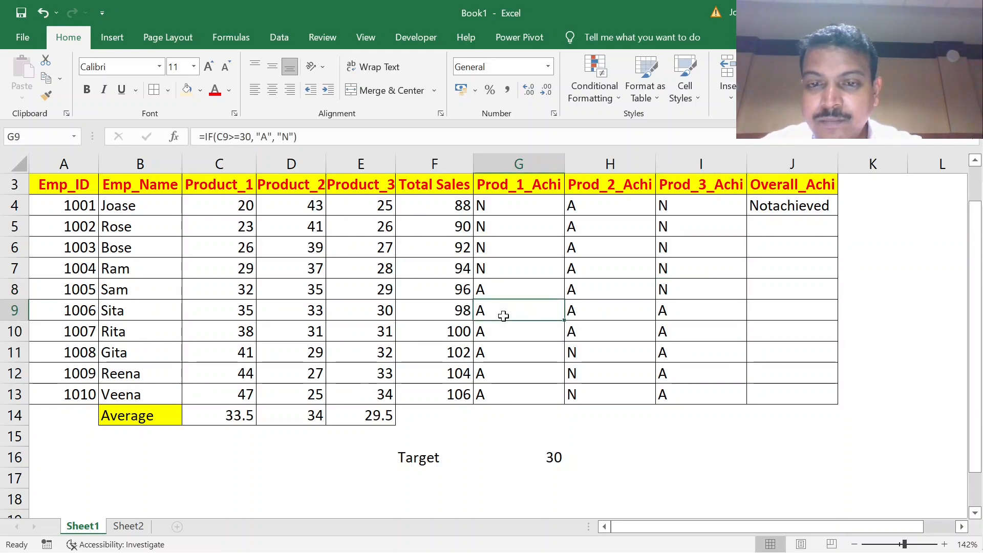
left_click(684, 312)
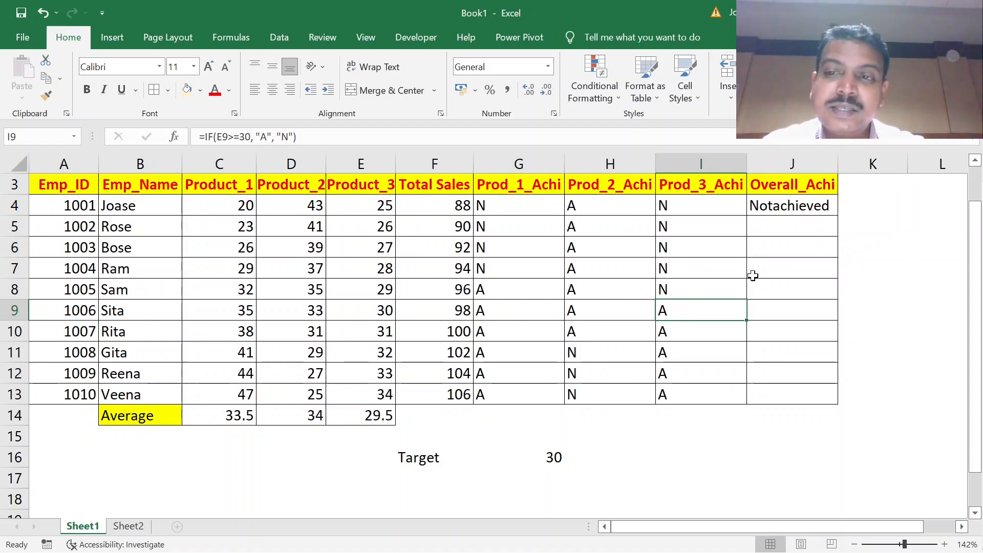
Fill the nested IF formula from J4 down through J13 and check J9 and J10 against the marks in G9:I10.
left_click(778, 207)
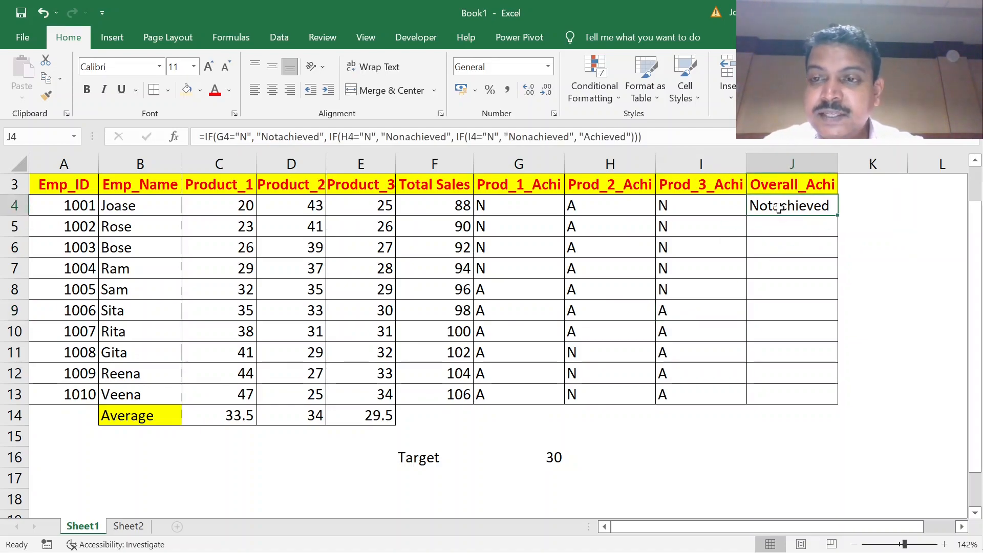
double_click(843, 210)
left_click(784, 330)
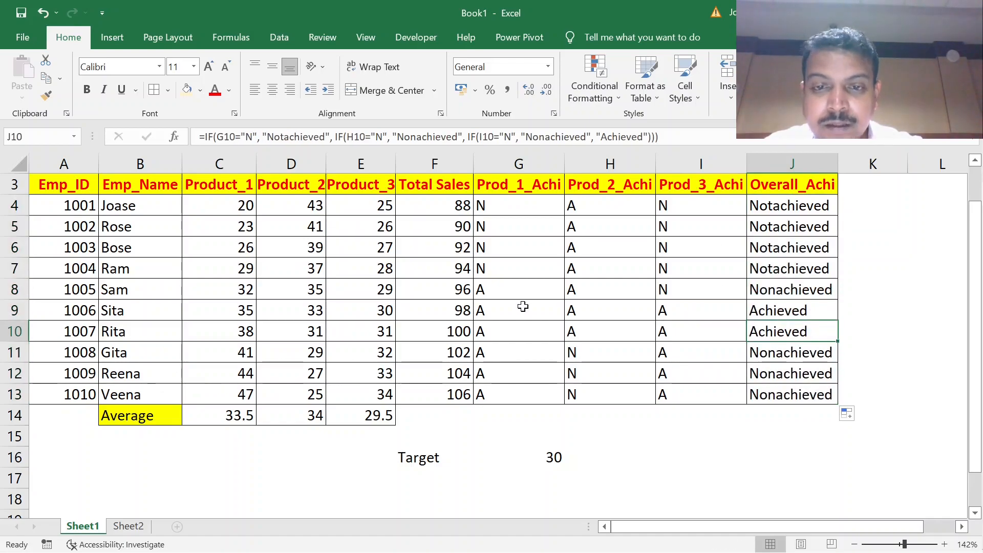
mouse_move(522, 307)
left_mouse_down()
mouse_move(616, 333)
mouse_move(690, 330)
left_mouse_up()
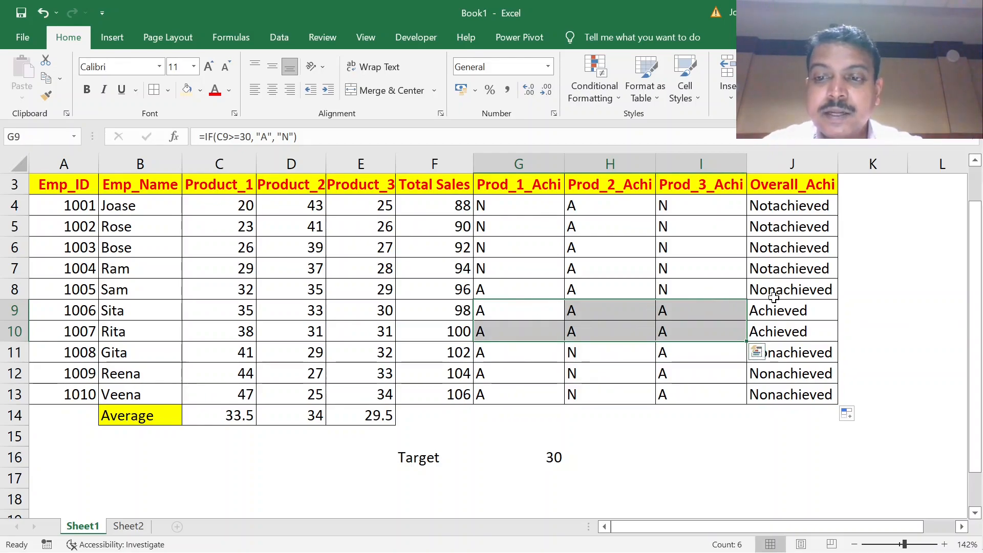
left_click(791, 310)
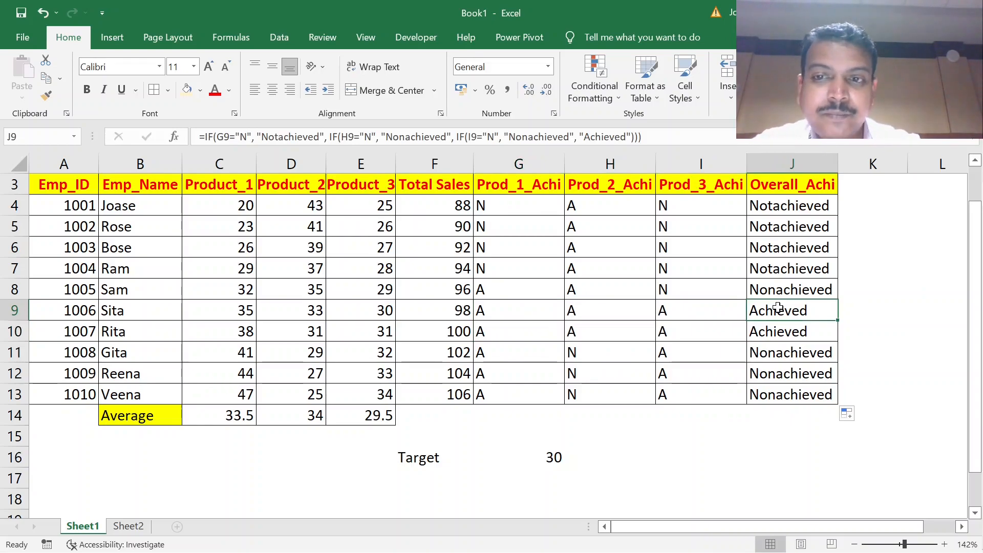